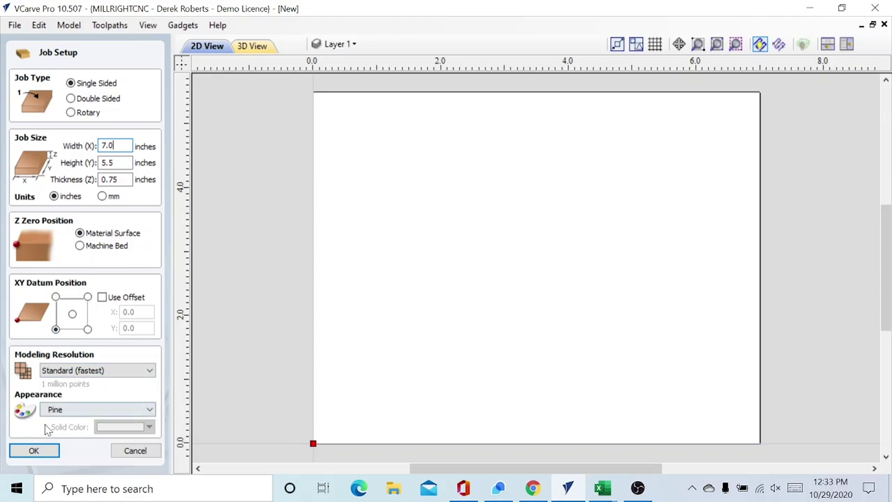
Accept the 7.0 x 5.5 x 0.75 inch single-sided job and create a 2.0 inch radius circle centered at X 3.5, Y 2.75
left_click(43, 453)
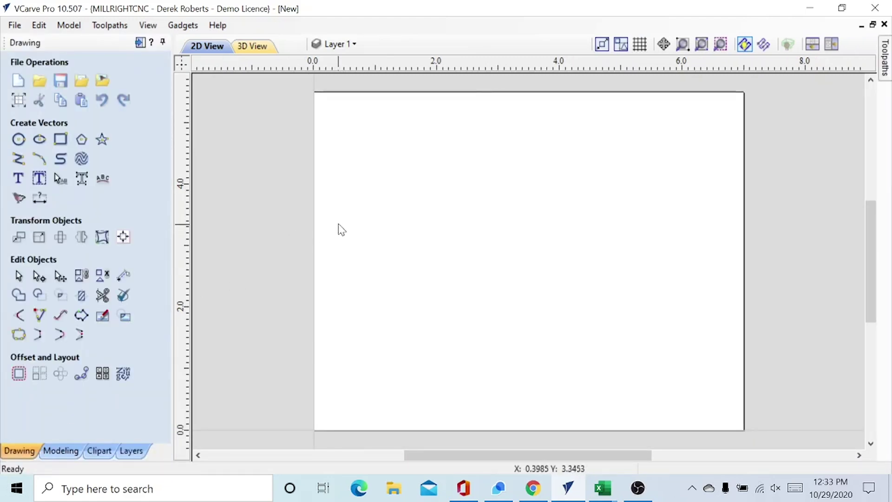
left_click(18, 140)
left_click(66, 169)
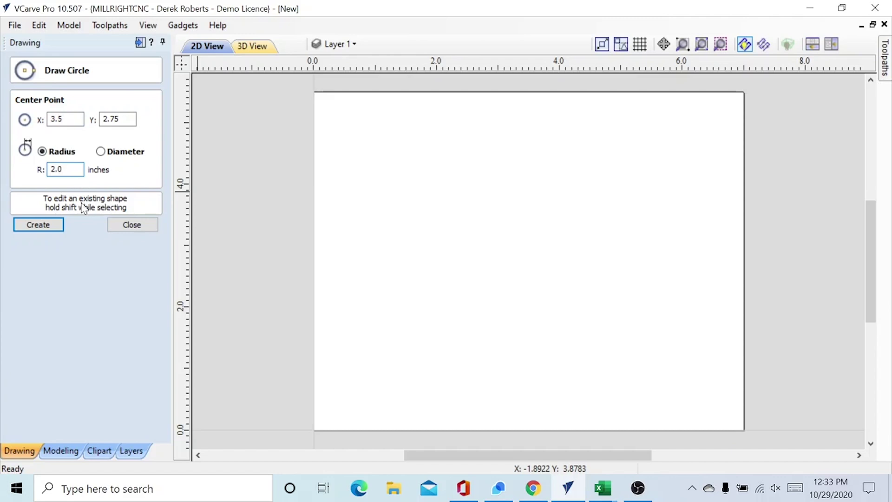
left_click(38, 224)
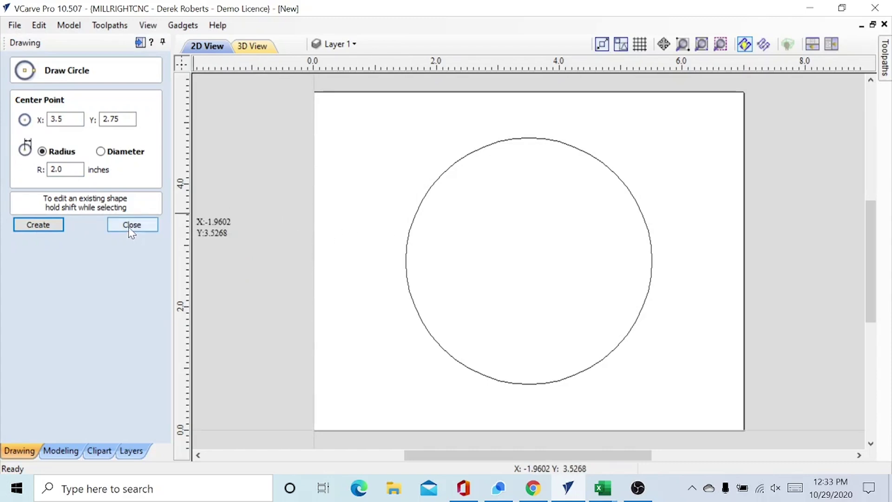
left_click(55, 227)
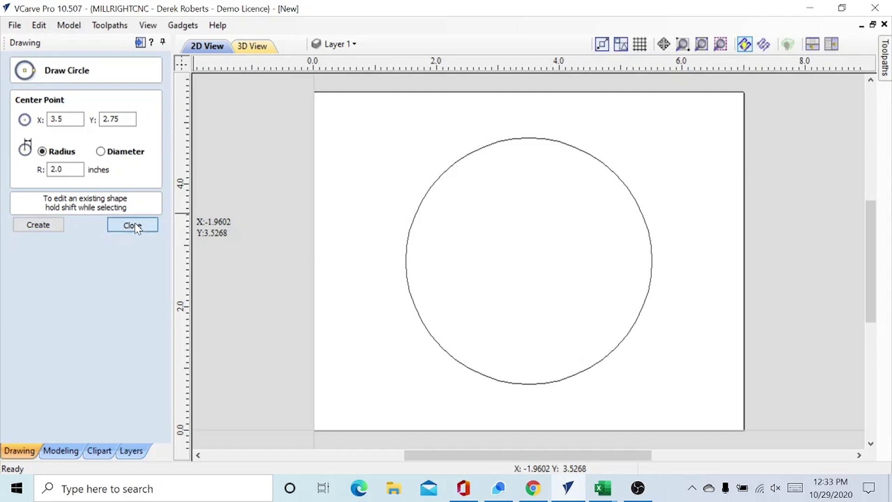
left_click(135, 225)
Create a second circle with a 2.05 inch radius at the same center point, X 3.5, Y 2.75
left_click(16, 138)
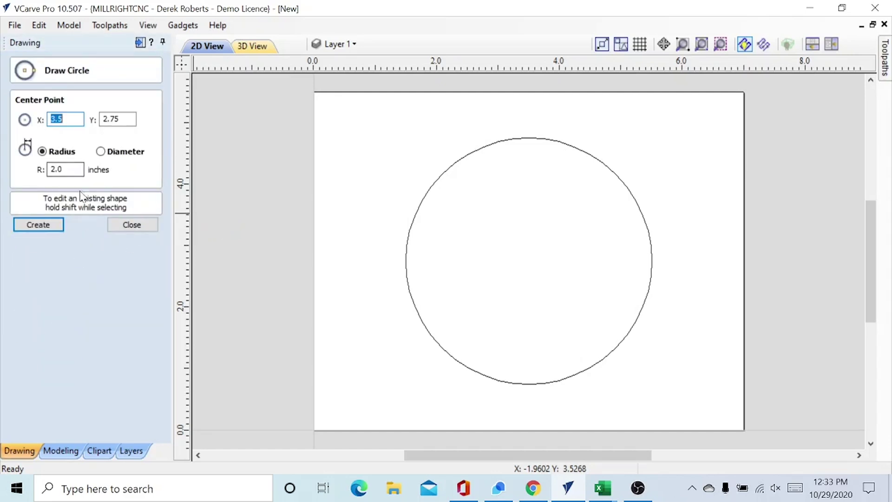
left_click(73, 169)
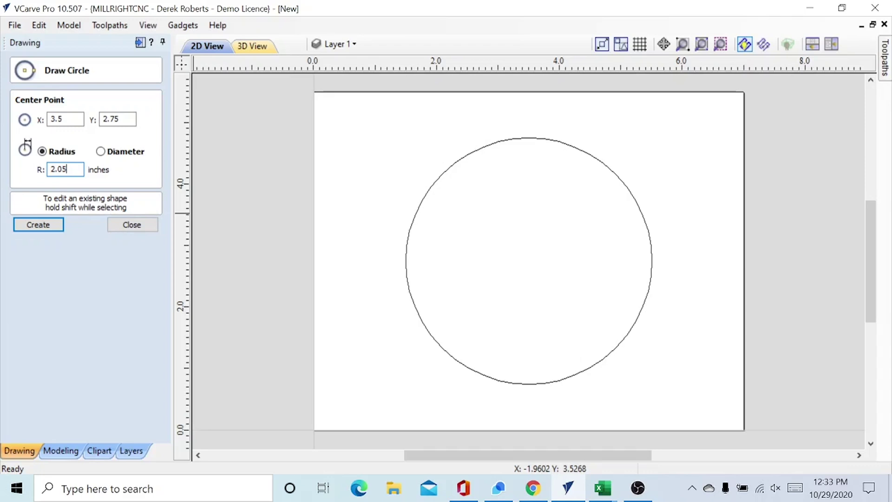
left_click(50, 228)
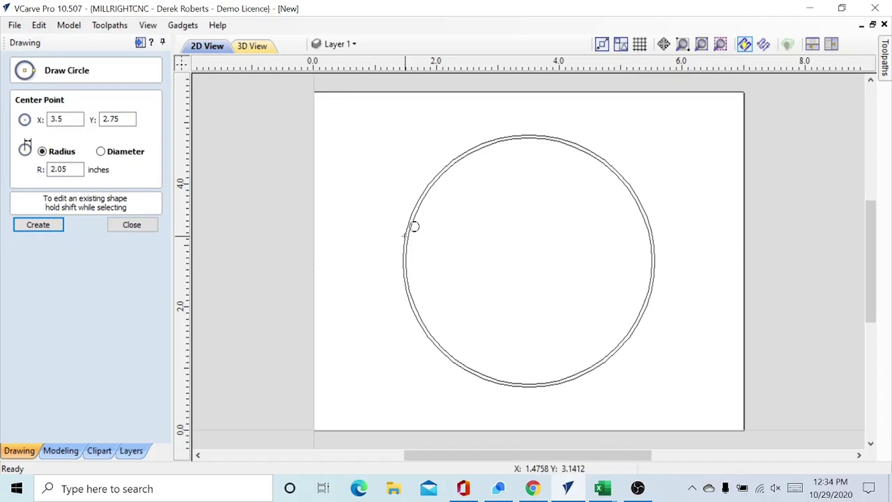
left_click(133, 227)
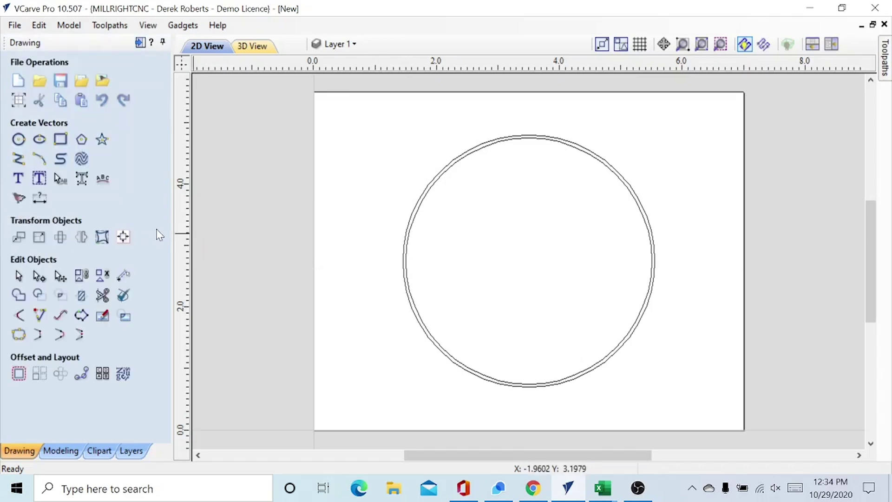
Center both circles on the material horizontally and vertically, and deselect them
left_click(409, 236)
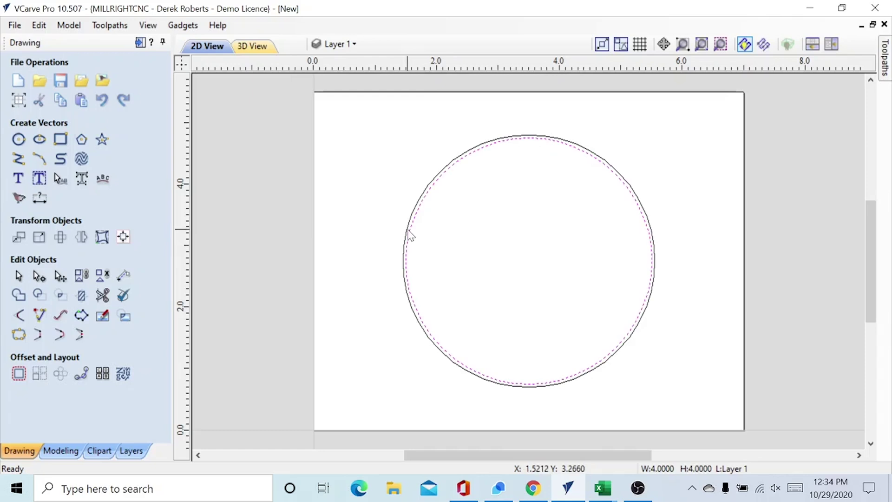
left_click(408, 235, "shift")
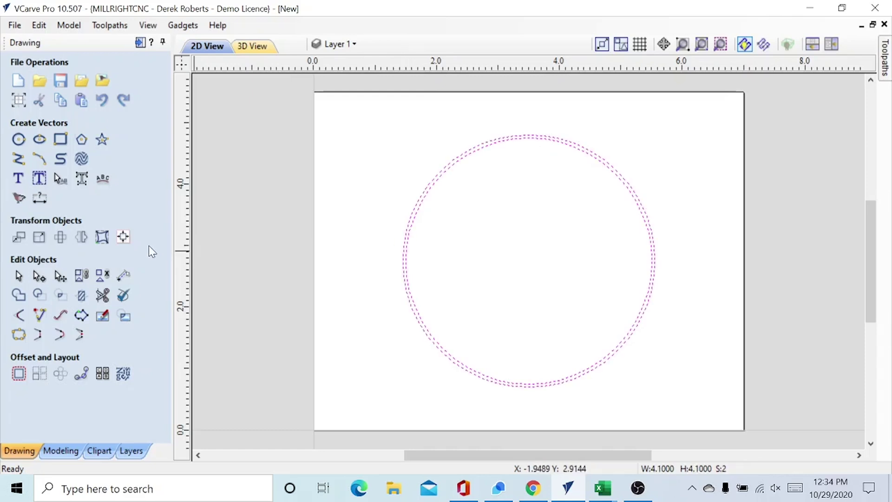
left_click(123, 239)
left_click(78, 110)
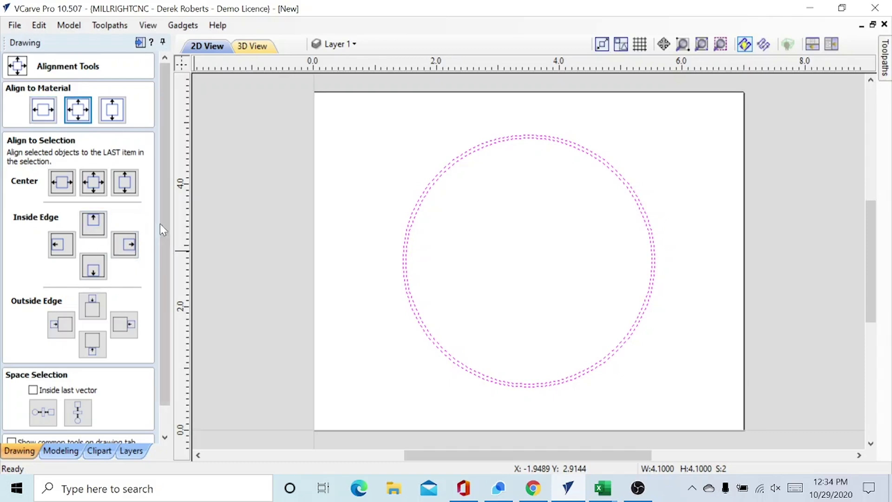
scroll(160, 224, "down", 2)
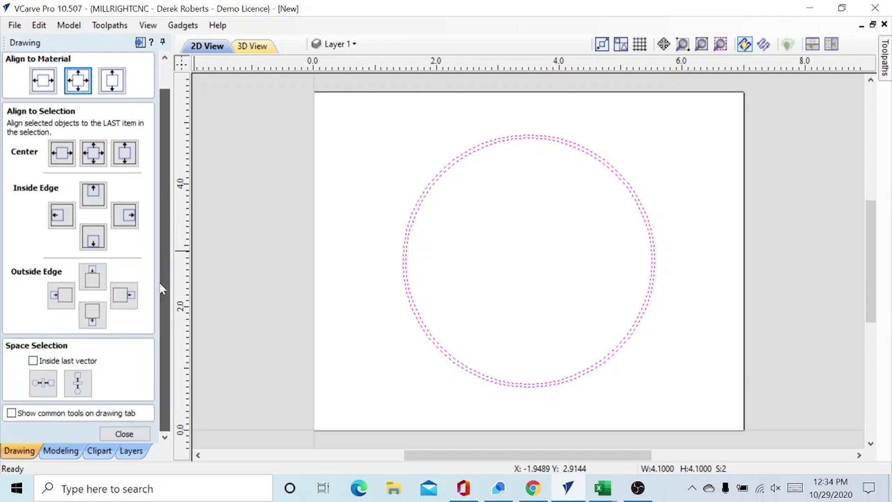
left_click(129, 434)
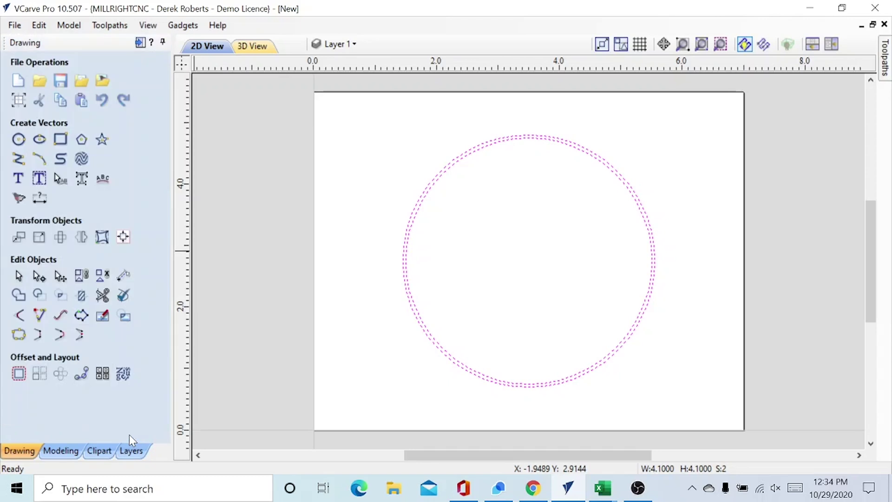
left_click(349, 296)
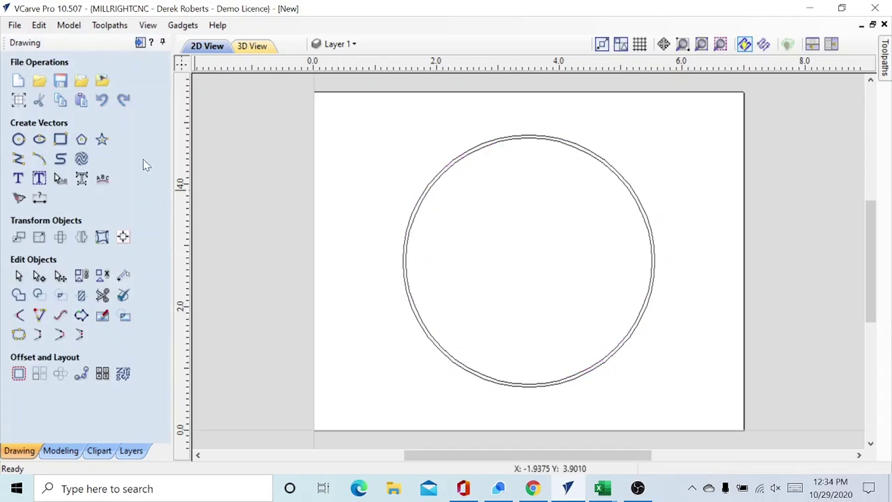
Import the black-and-white bear mascot bitmap (28-280895_full-bear-black-white-bear-masc...) from the Downloads folder
left_click(103, 82)
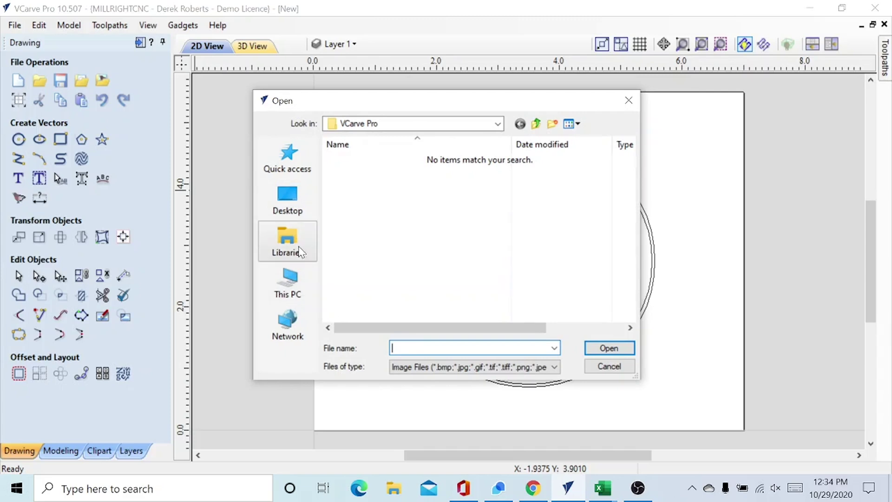
left_click(306, 281)
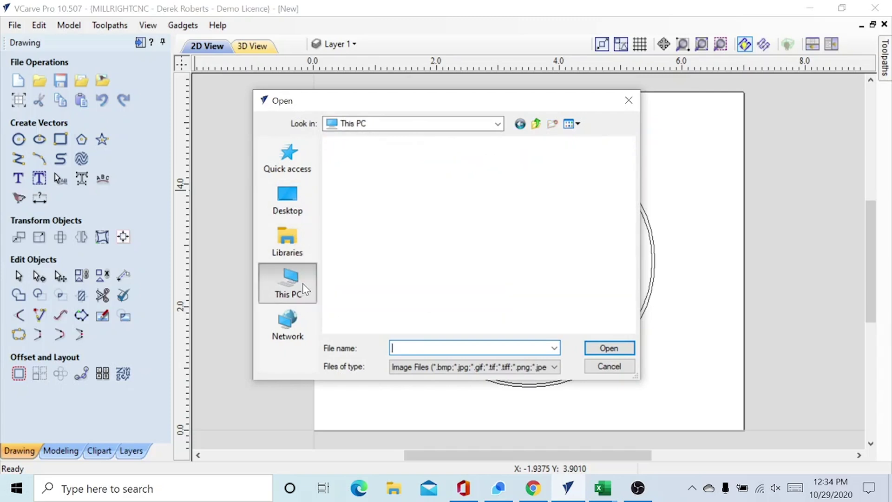
double_click(386, 206)
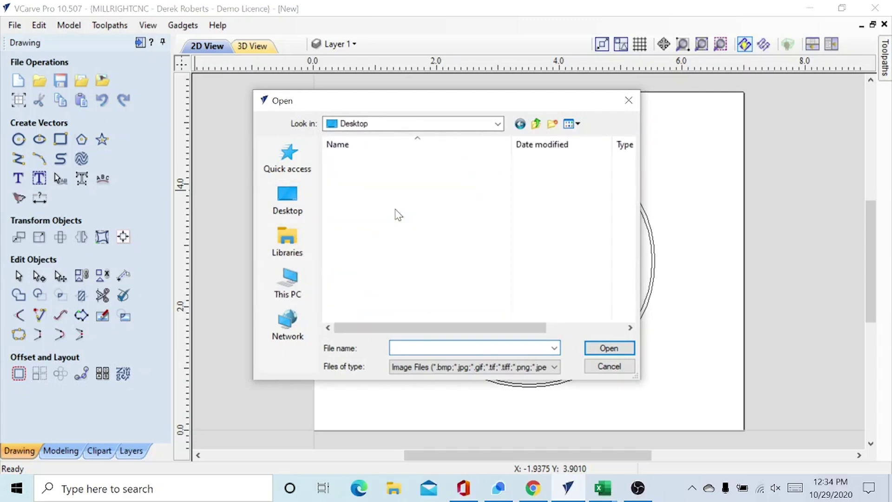
left_click(295, 274)
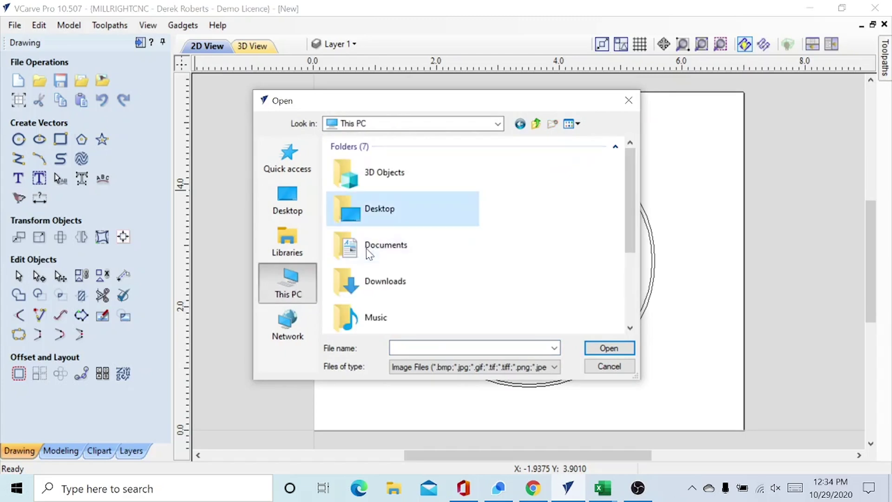
double_click(387, 289)
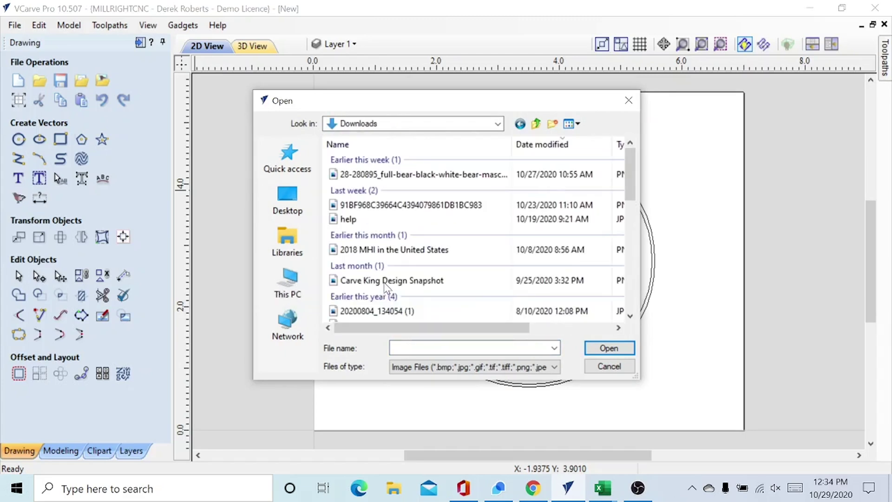
left_click(414, 176)
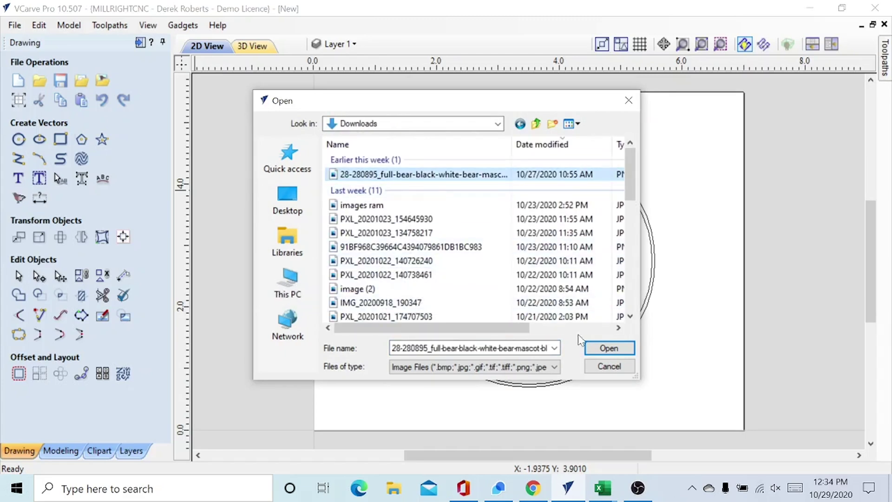
left_click(613, 351)
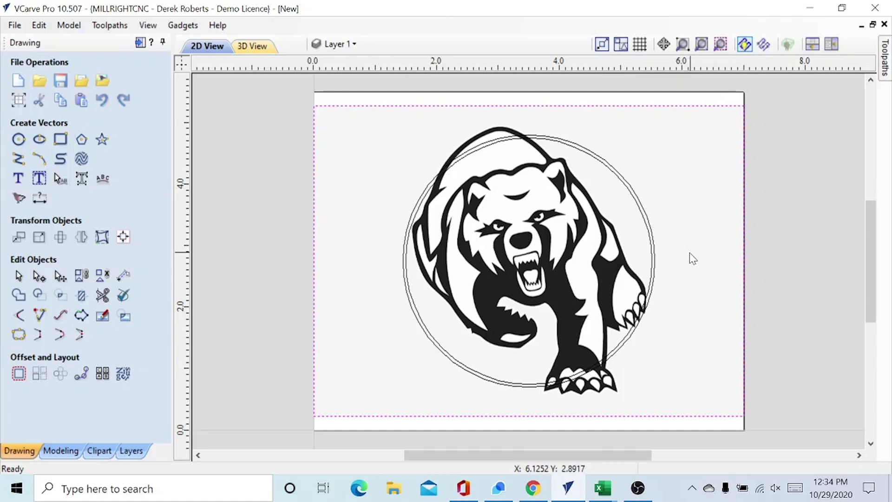
Scale the bear bitmap down to about 4.9 x 3.53 inches and move it so the bear fits inside the circles
left_click(711, 141)
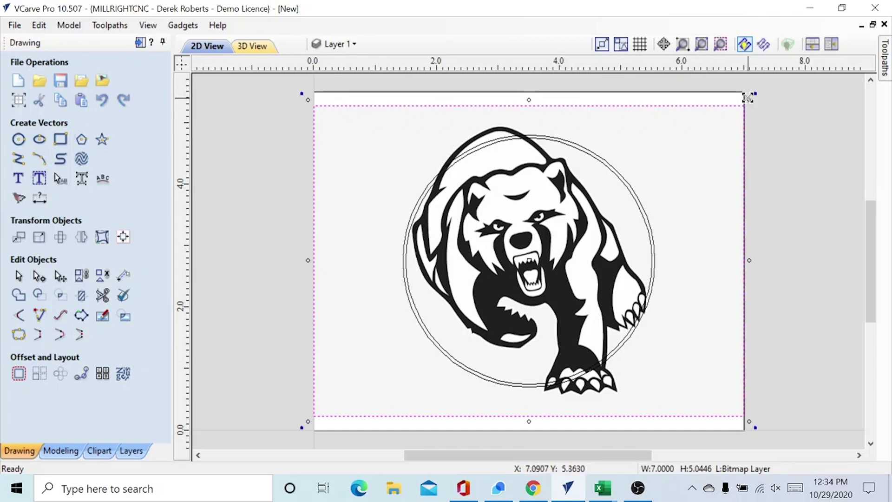
left_click_drag(748, 96, 649, 191)
left_click_drag(460, 293, 513, 267)
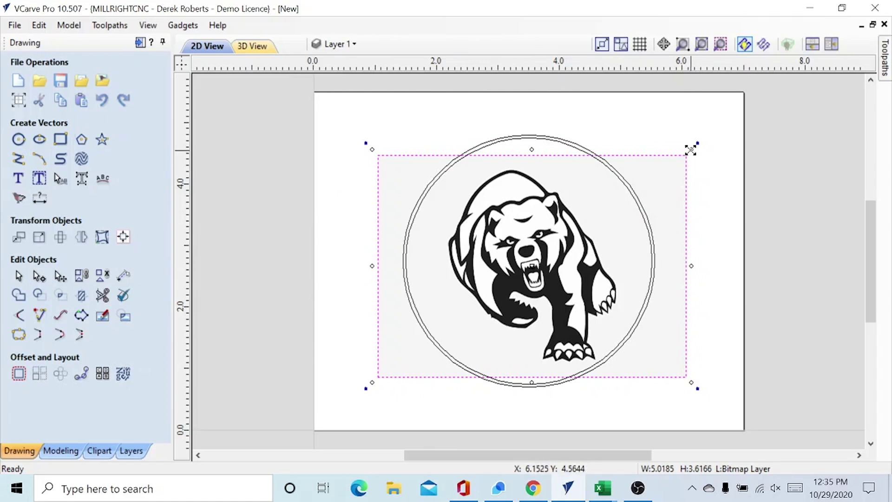
left_click_drag(691, 146, 679, 160)
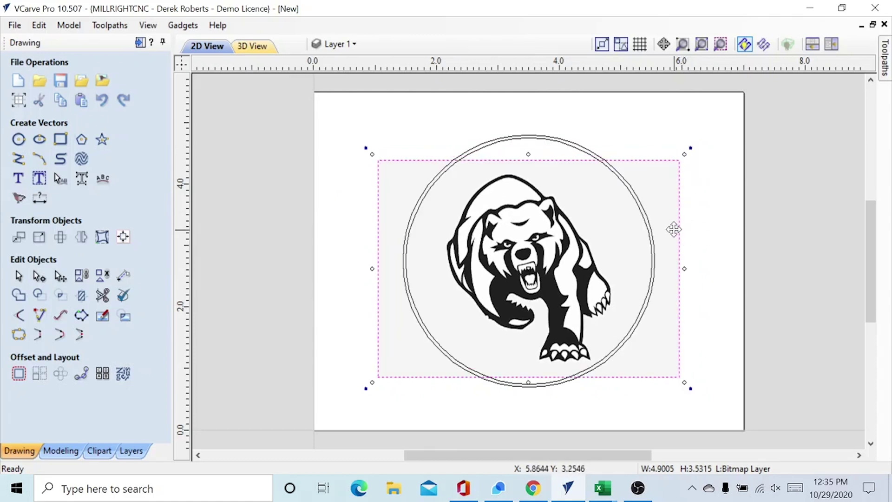
Trace the bear bitmap into vectors in Color mode using the four darkest shades, previewing the trace before applying it
left_click(18, 199)
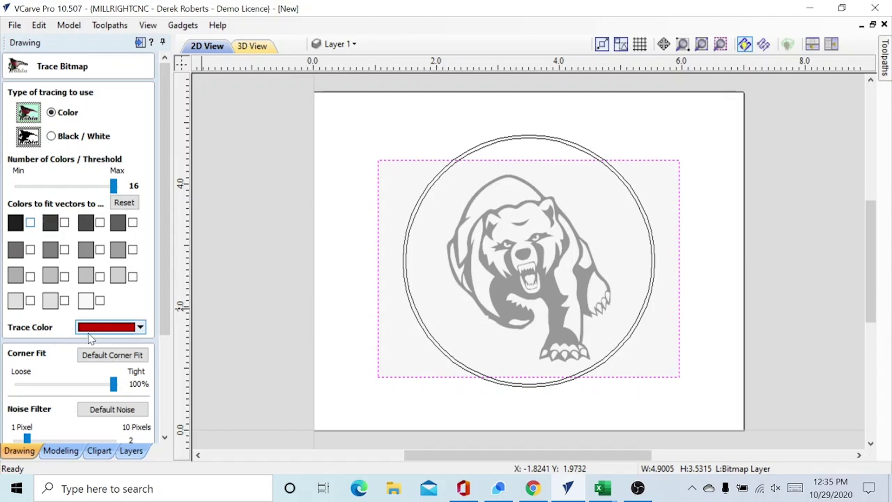
left_click(30, 223)
left_click(65, 223)
left_click(100, 222)
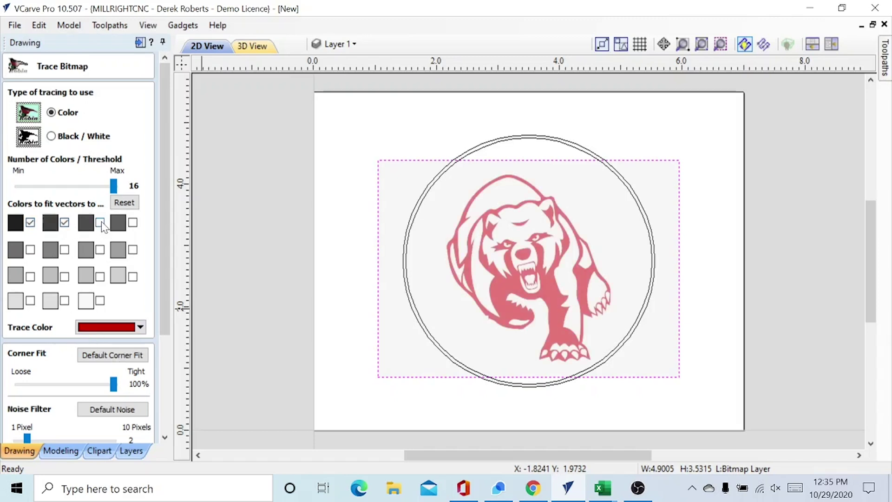
left_click(133, 223)
mouse_move(162, 215)
left_mouse_down()
mouse_move(163, 331)
mouse_move(163, 319)
left_mouse_up()
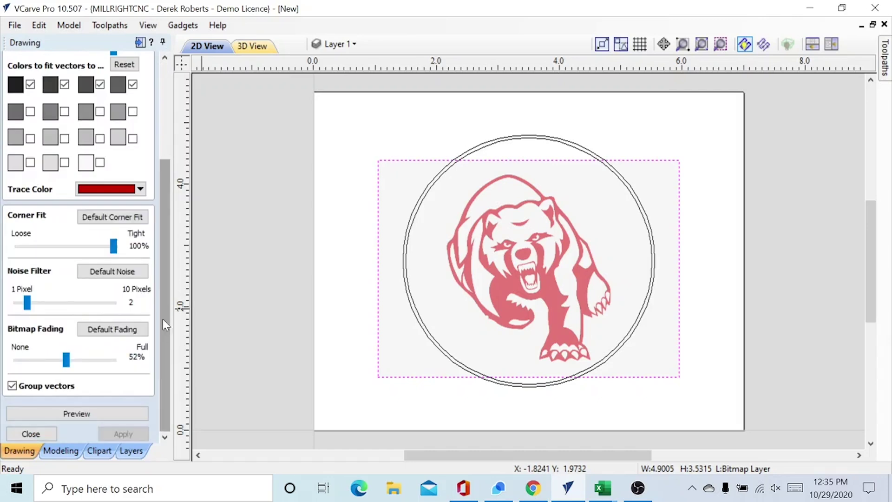
left_click(87, 413)
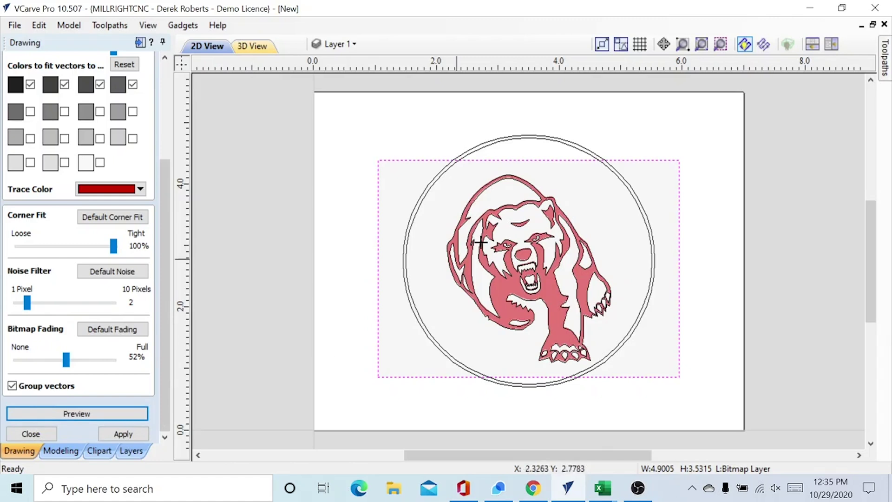
left_click(123, 433)
left_click(39, 436)
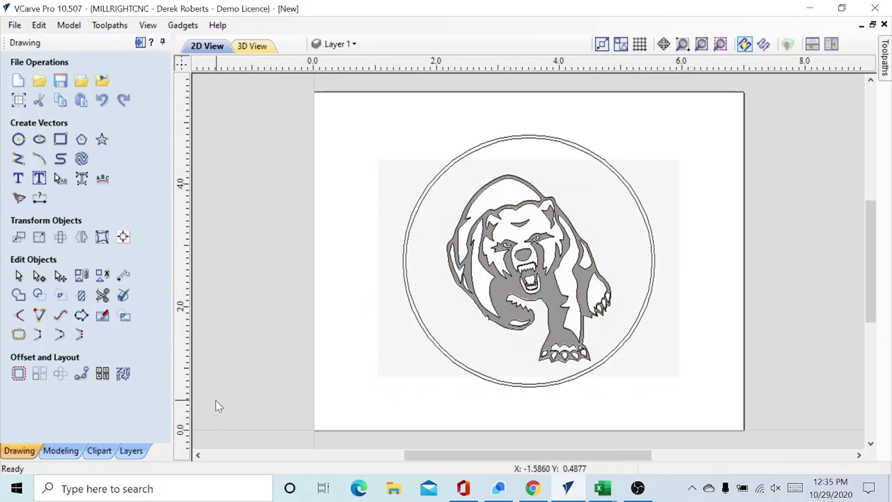
Hide the Bitmap Layer and return to the drawing tools
left_click(129, 452)
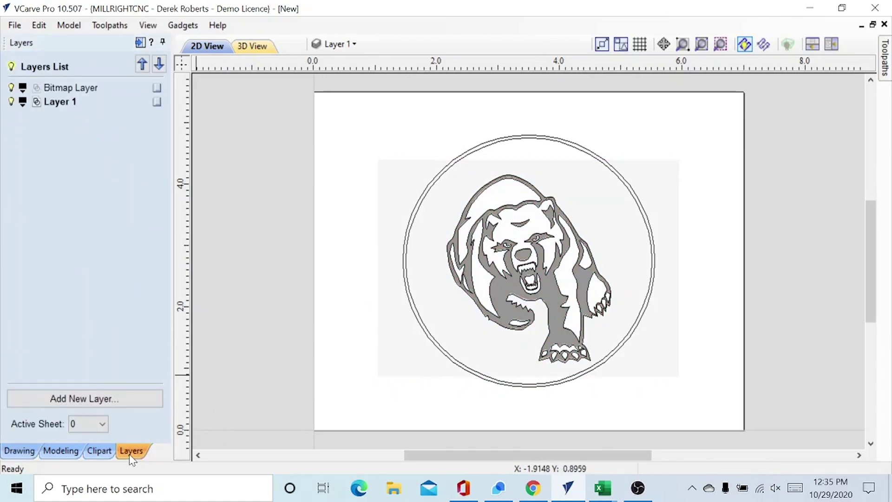
left_click(10, 86)
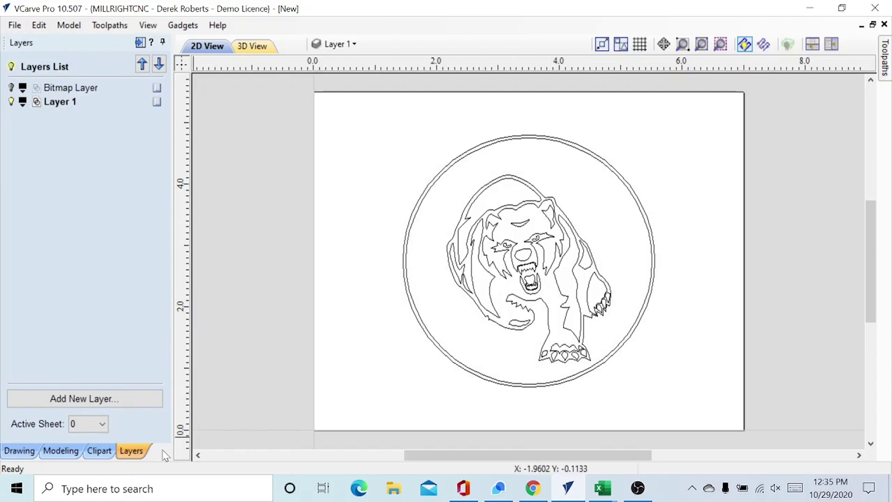
left_click(20, 449)
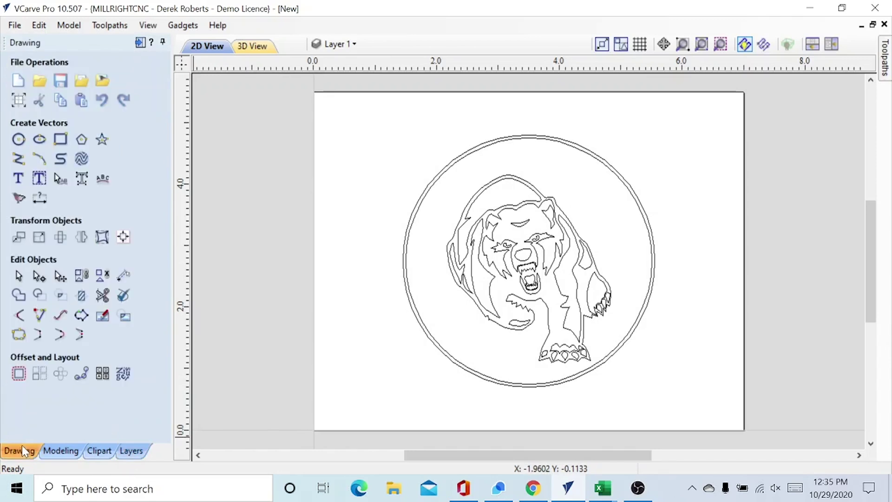
Center the bear vectors both ways on the inner circle, then clear the selection
left_click(500, 254)
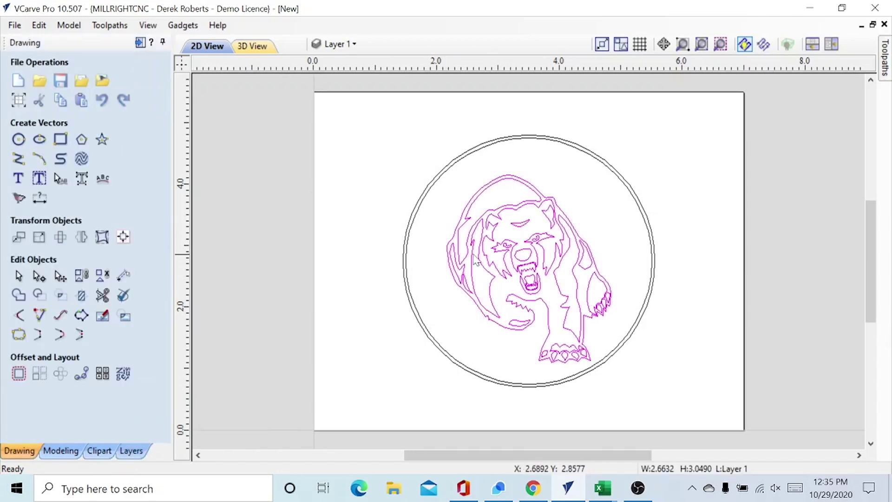
left_click(408, 255)
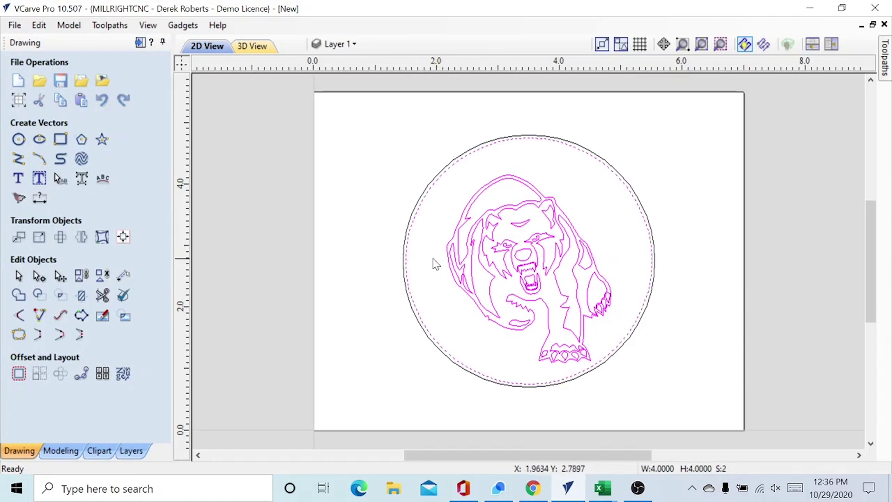
left_click(122, 237)
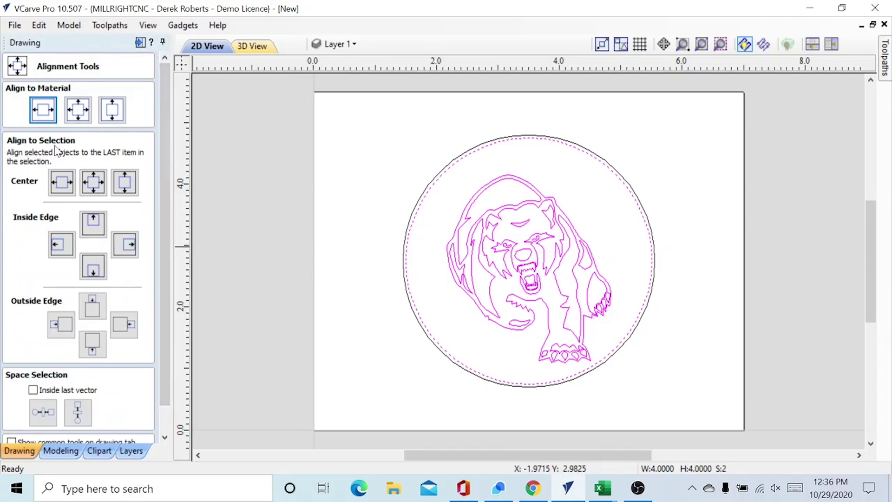
left_click(96, 185)
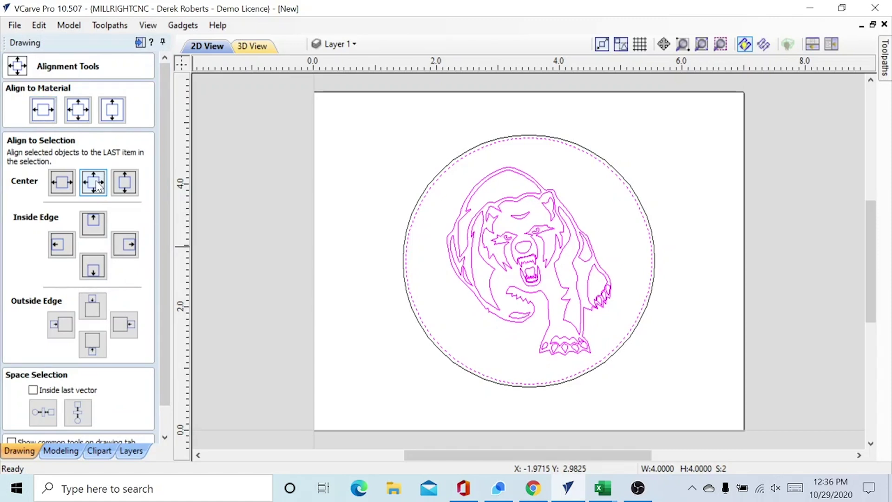
scroll(165, 353, "down", 2)
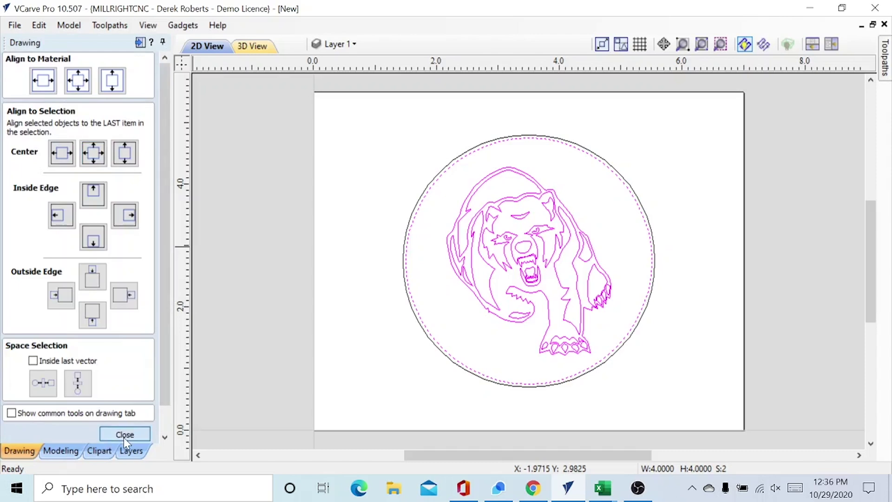
left_click(126, 433)
left_click(350, 269)
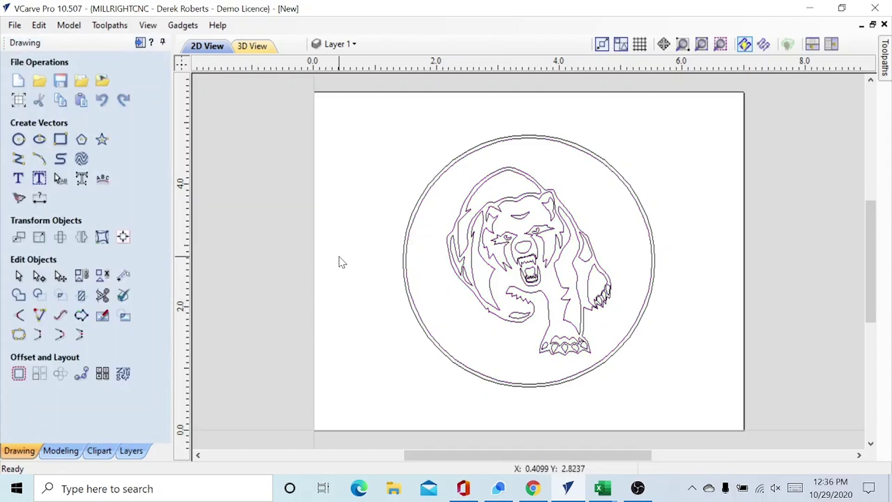
Start a pocket toolpath on the outer circle and check the feed and plunge rates of the 1/4" end mill
left_click(139, 43)
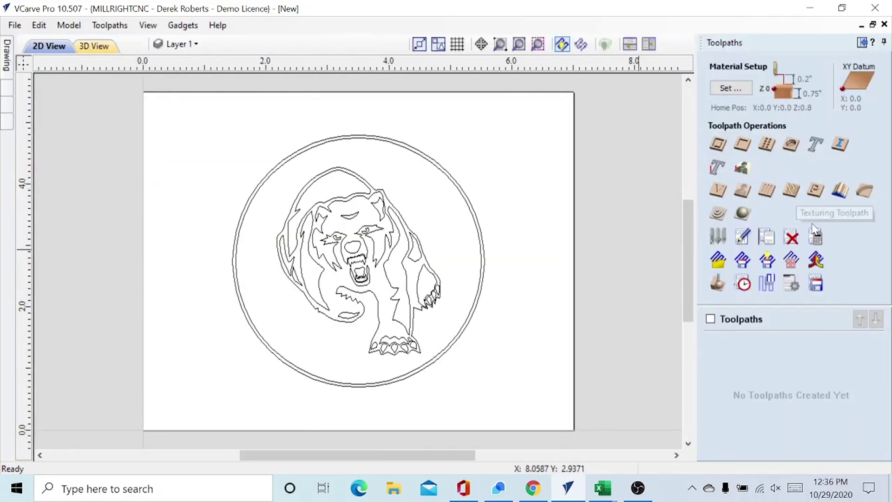
left_click(484, 247)
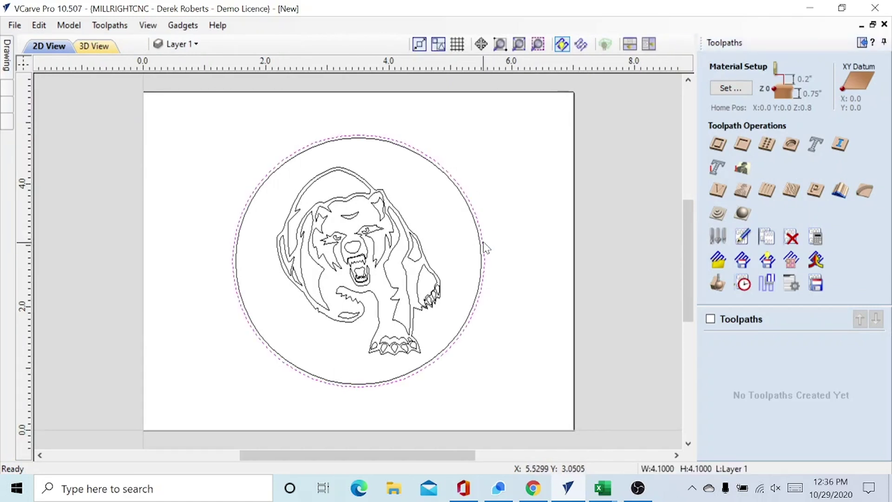
left_click(742, 146)
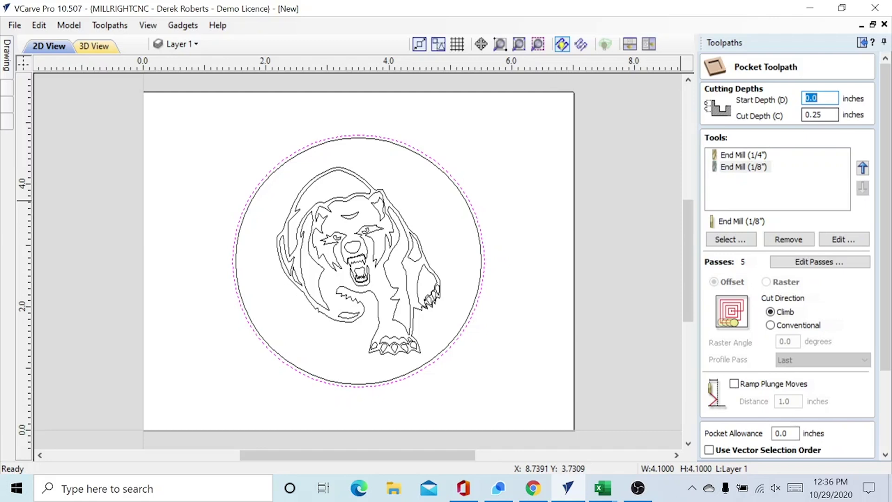
left_click(745, 157)
double_click(745, 157)
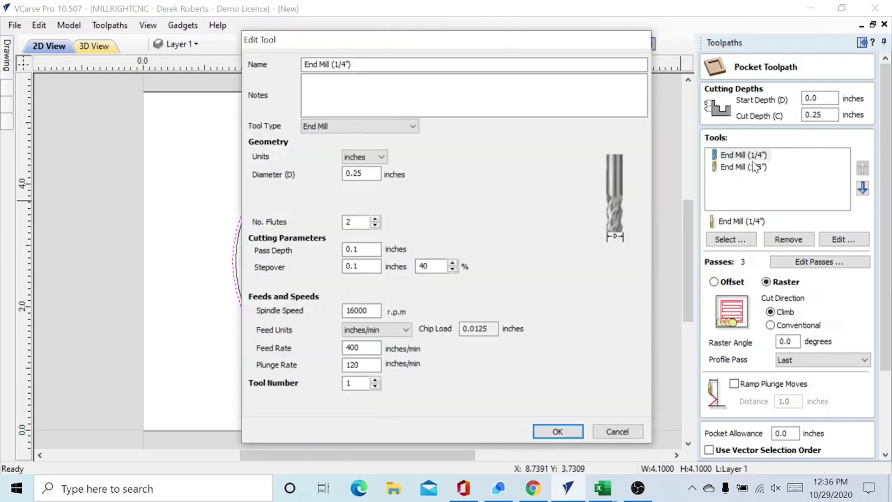
left_click(358, 347)
left_click(371, 364)
left_click(557, 431)
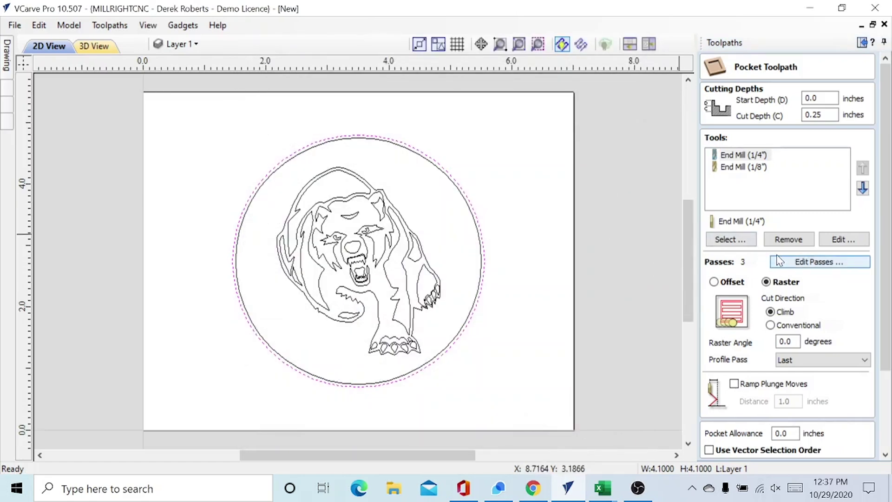
Set the 1/4" end mill to two passes and calculate the pocket toolpath
left_click(799, 264)
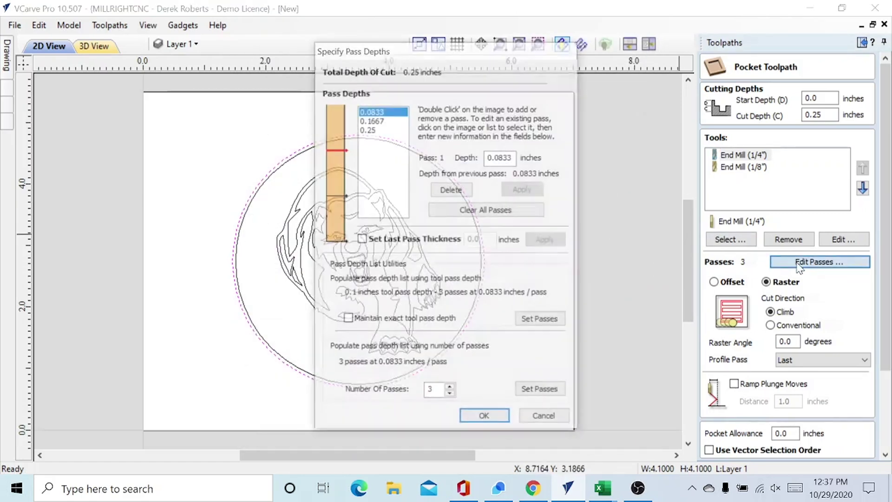
left_click(450, 397)
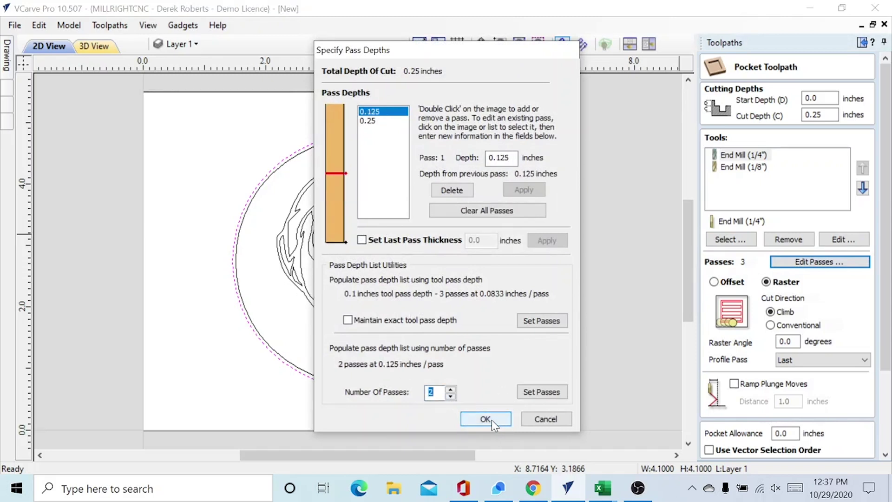
left_click(487, 419)
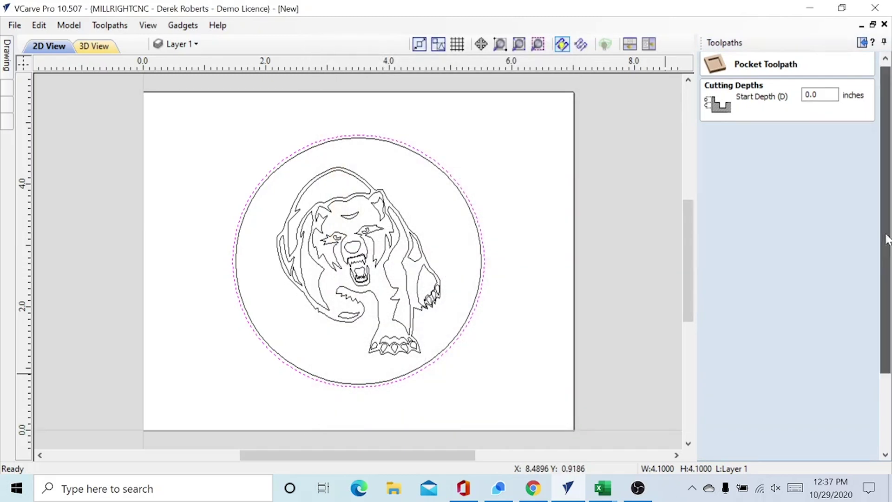
scroll(887, 235, "down", 3)
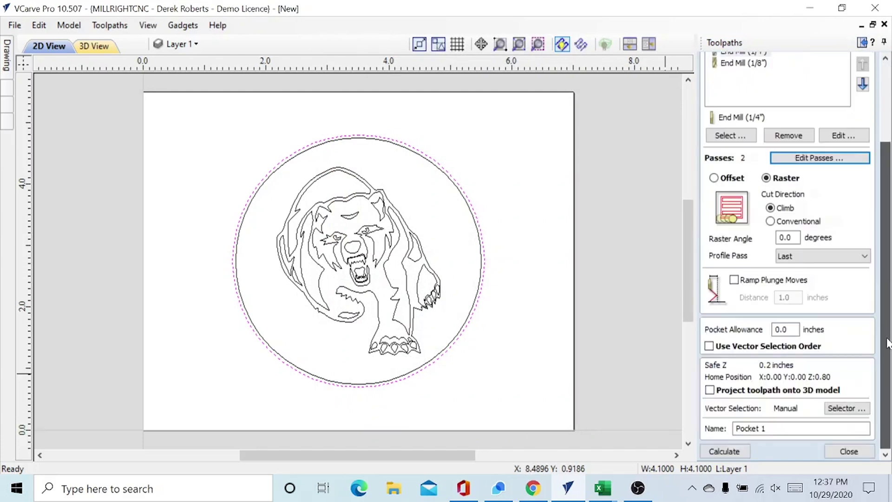
left_click(732, 451)
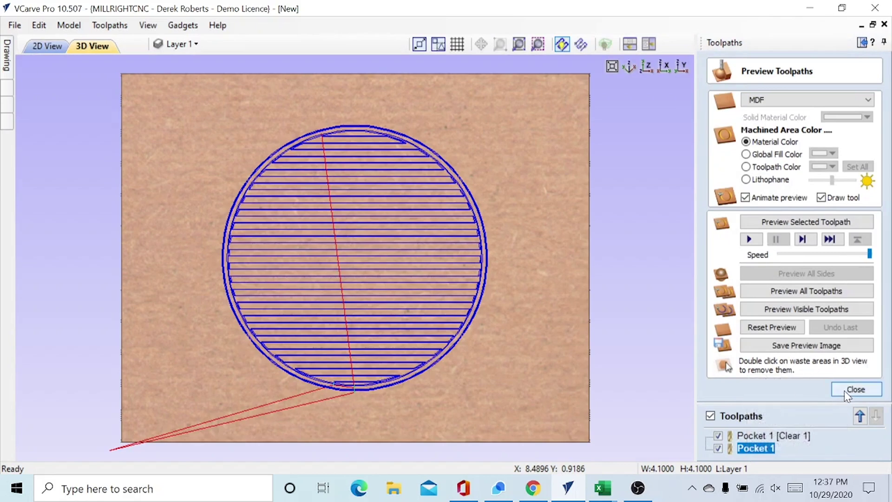
Close the toolpath preview and hide all pocket toolpaths in the 2D view
left_click(845, 392)
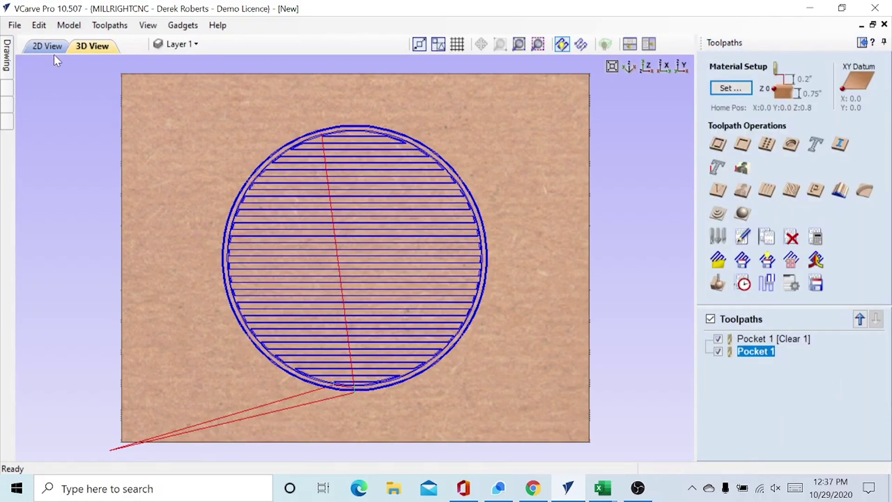
left_click(48, 46)
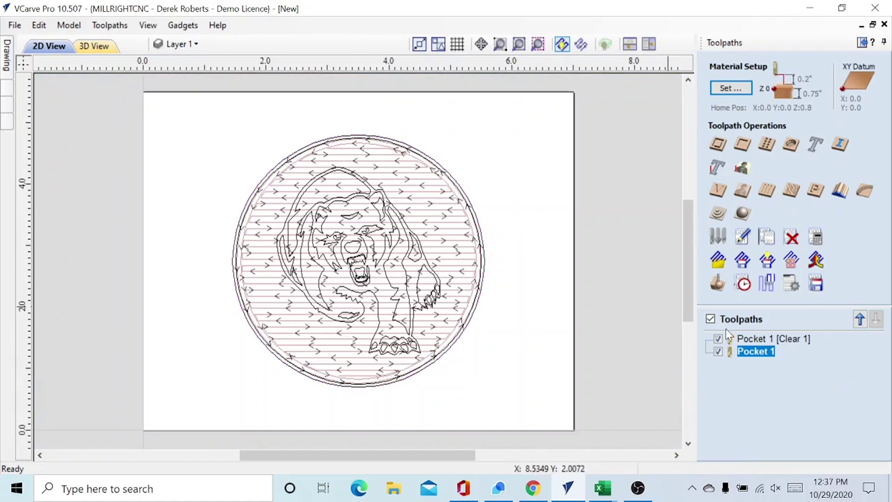
left_click(710, 320)
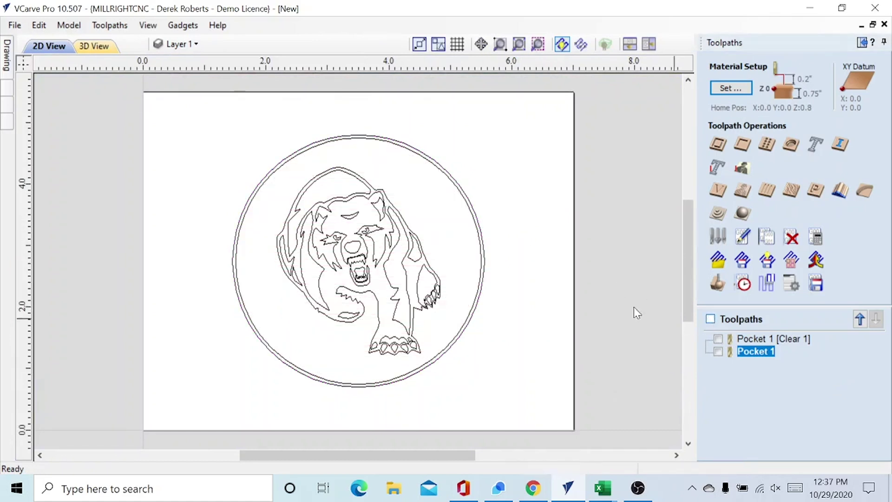
Start a 2D profile toolpath outside the inner circle with the 1/4" end mill and a 0.75 inch cut depth
left_click(483, 271)
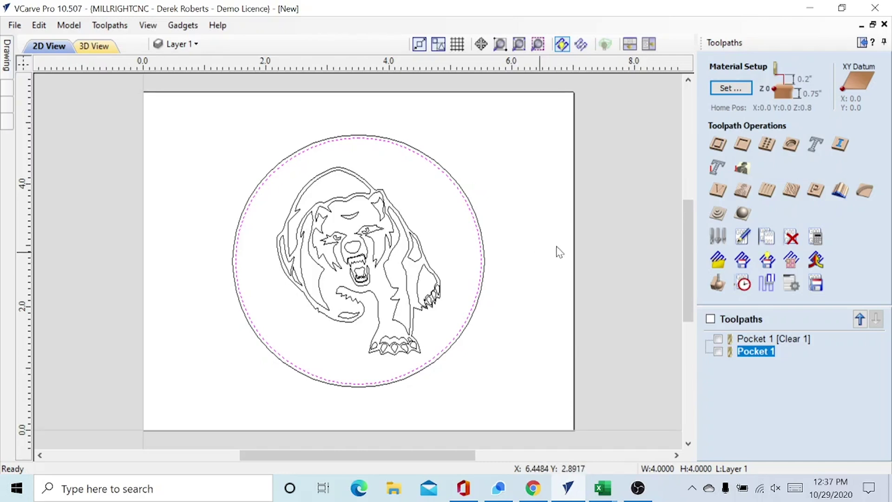
left_click(718, 147)
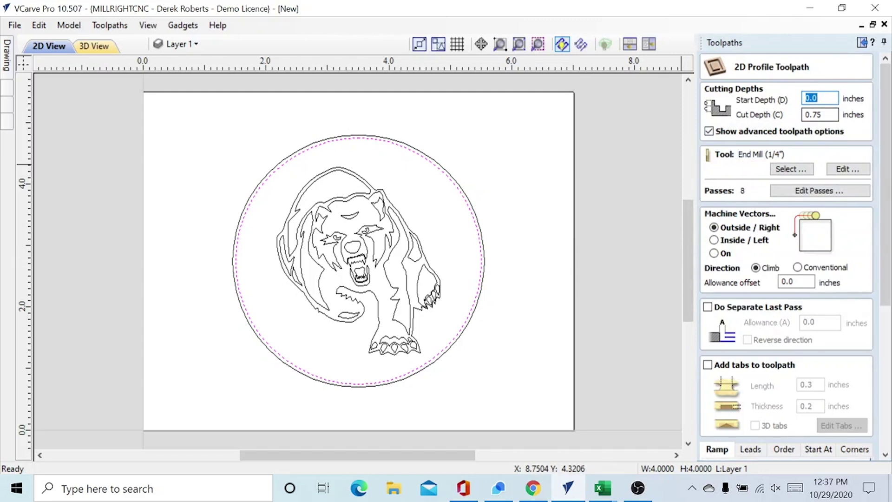
left_click(829, 114)
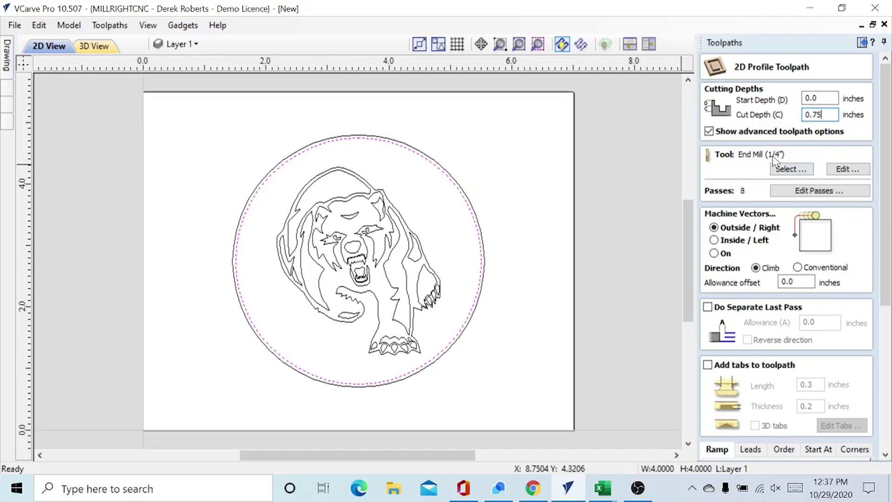
Set the profile toolpath to four passes
left_click(809, 192)
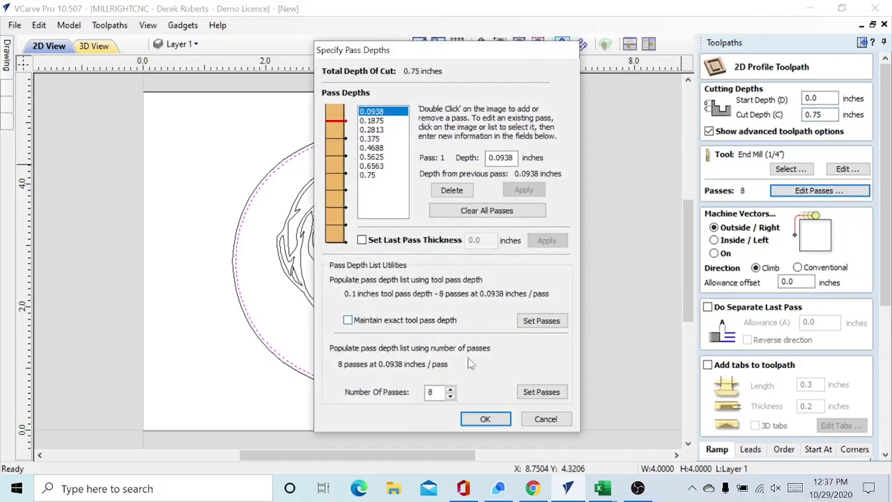
left_click(450, 396)
left_click(450, 397)
left_click(450, 396)
left_click(450, 397)
left_click(450, 396)
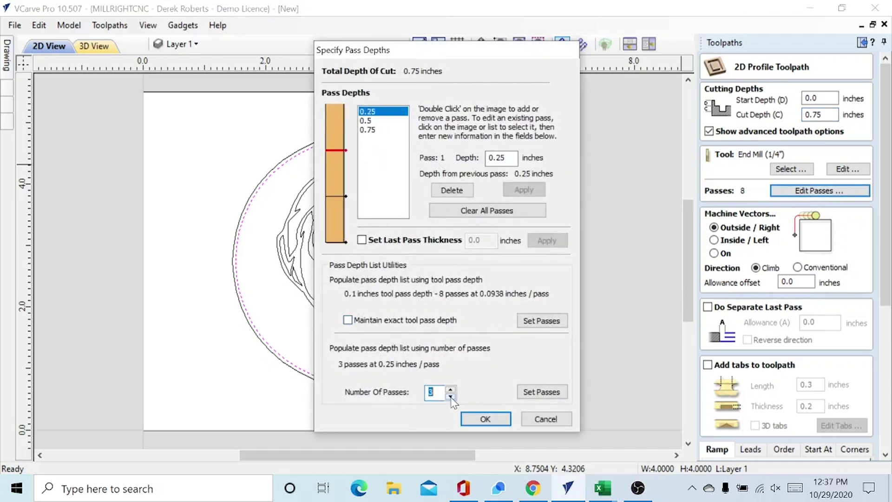
scroll(450, 396, "down", 1)
scroll(450, 397, "up", 2)
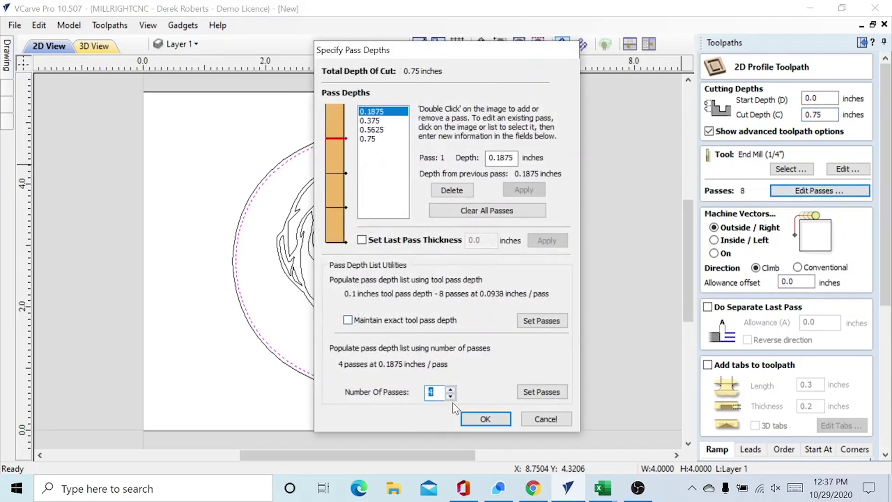
left_click(451, 397)
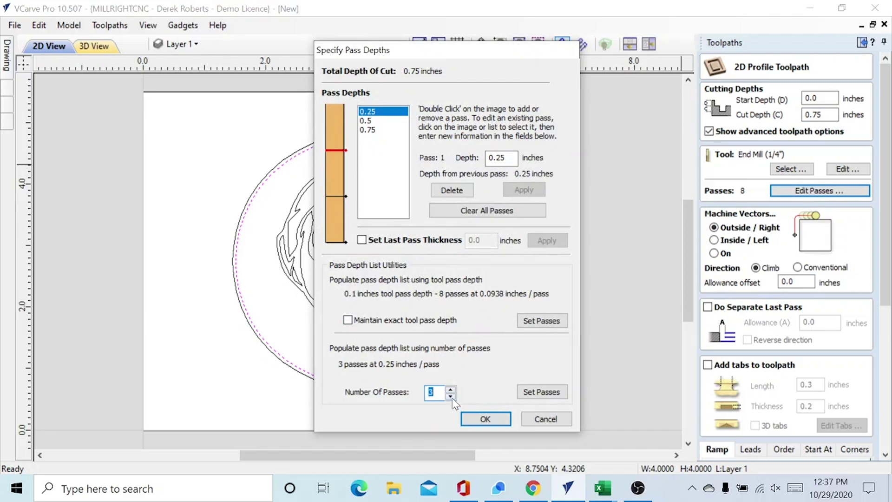
left_click(450, 389)
left_click(483, 418)
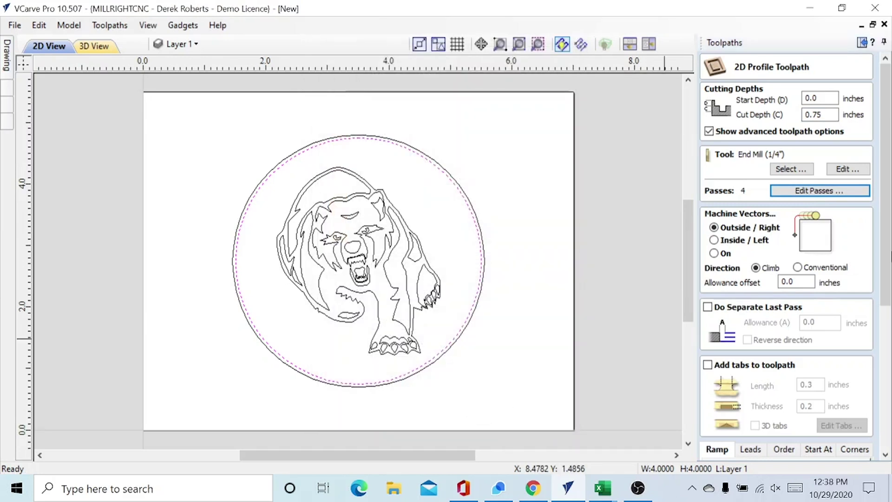
Enable tabs on the profile toolpath and place three around the inner circle, at its top, lower left and lower right
scroll(885, 238, "down", 5)
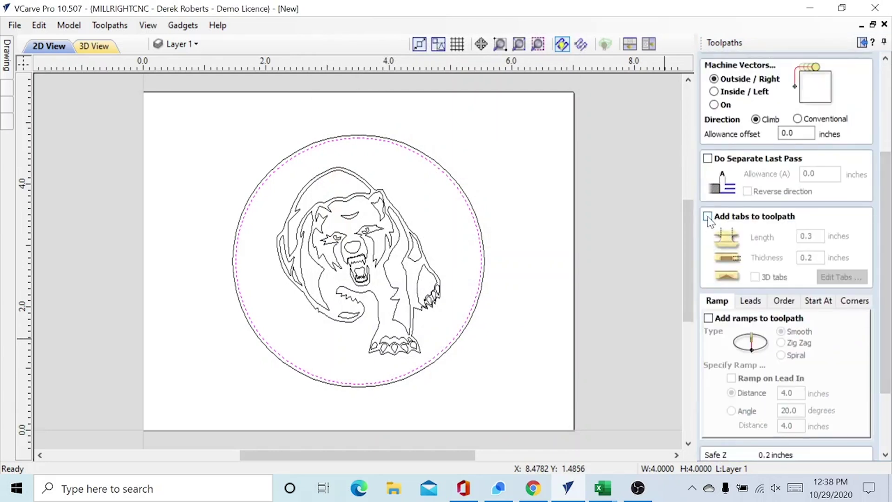
left_click(708, 217)
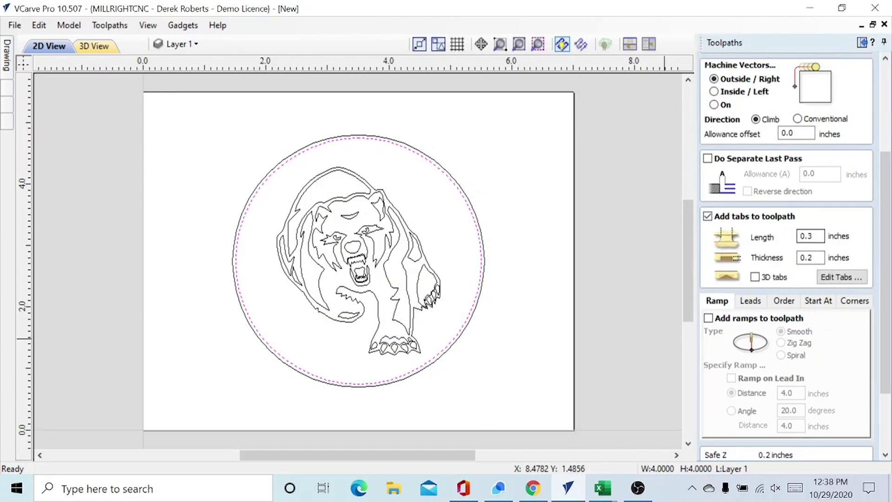
left_click(837, 276)
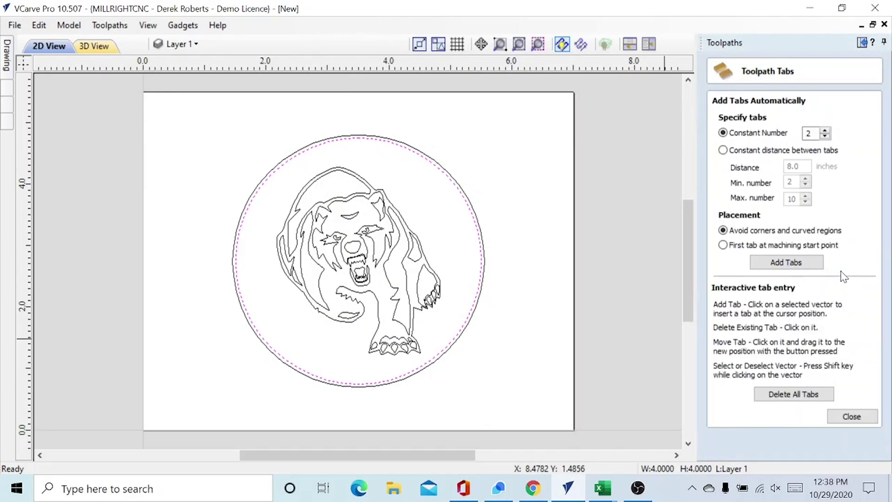
left_click(825, 131)
left_click(458, 334)
left_click(266, 342)
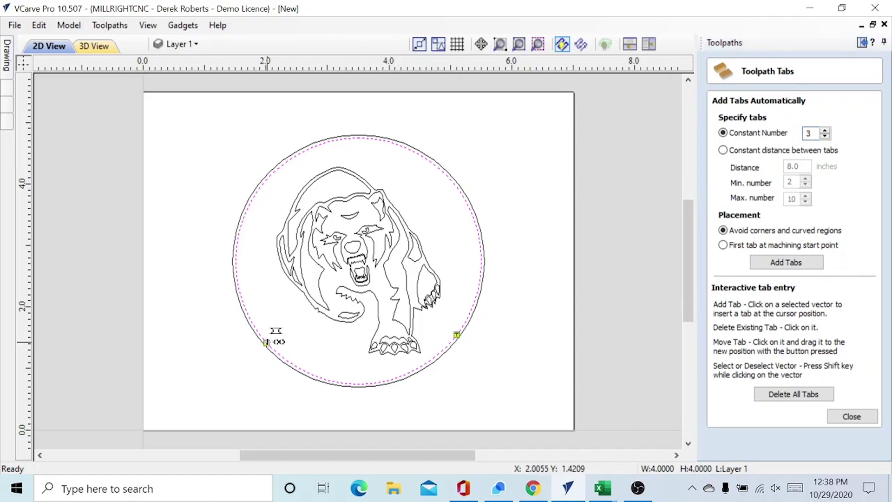
left_click(358, 137)
left_click(851, 416)
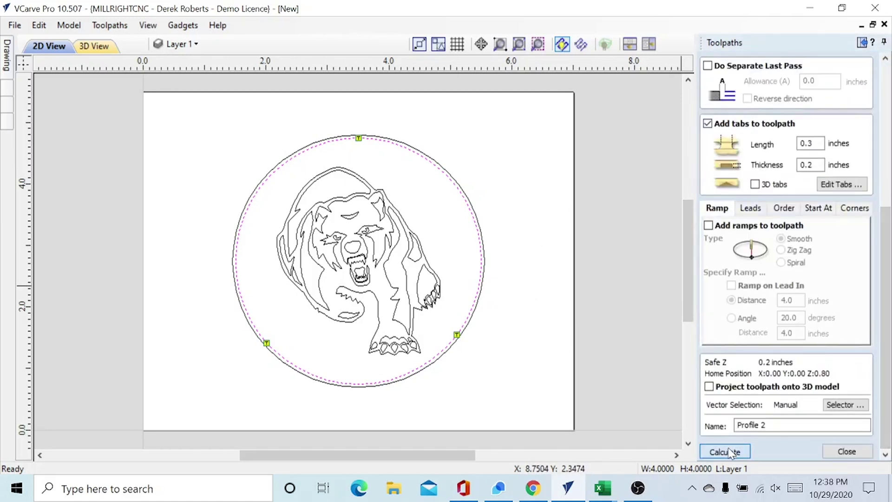
Calculate the Profile 2 toolpath, close its preview, and hide it before returning to the 2D view
left_click(725, 452)
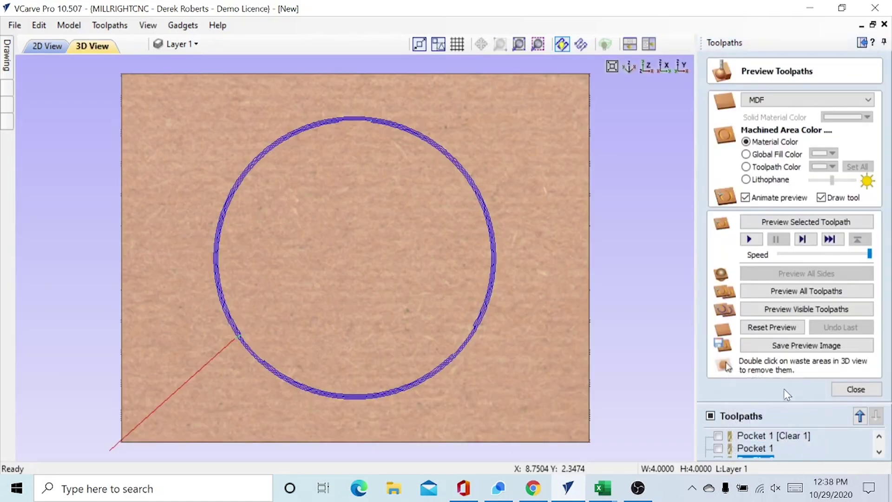
left_click(854, 389)
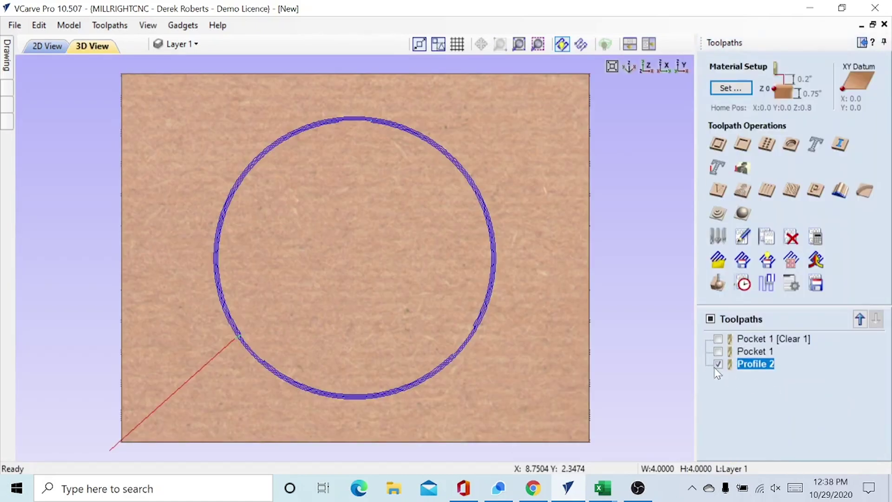
left_click(718, 364)
left_click(49, 46)
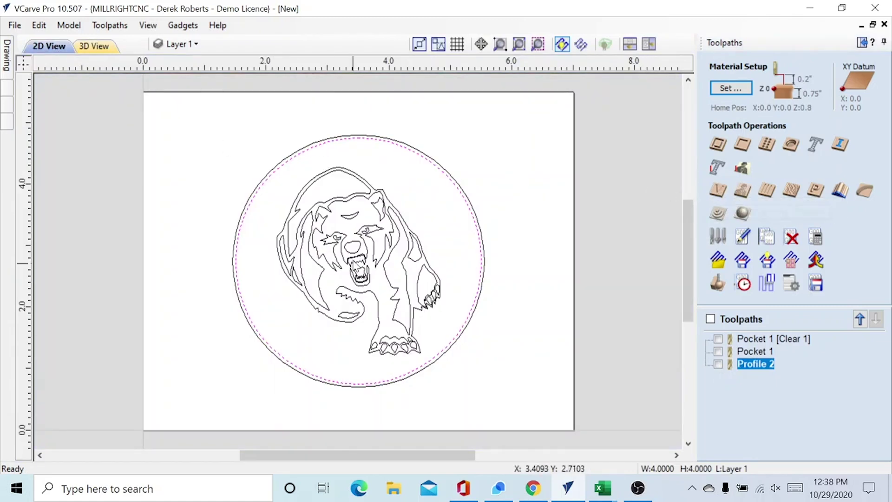
Create a V-carve toolpath for the bear with a 0.26 inch start depth and the 90° 1/4" V-bit, and calculate it
left_click(387, 248)
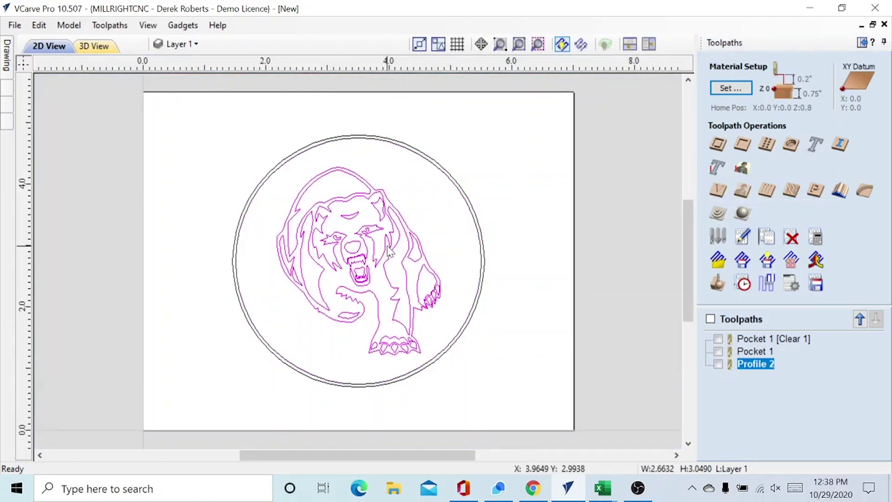
left_click(718, 191)
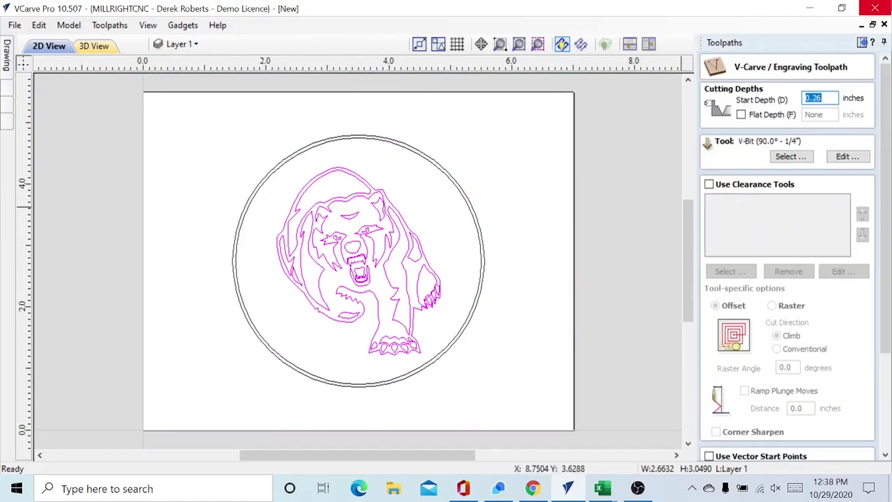
left_click(820, 97)
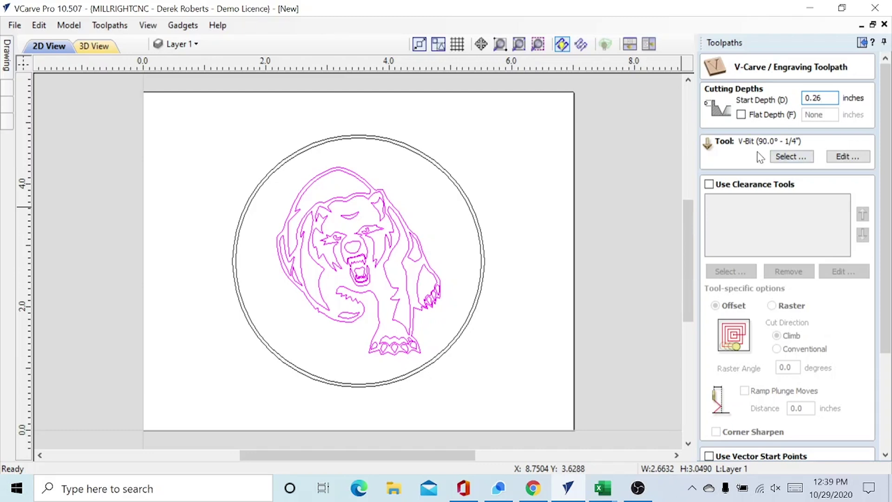
left_click(795, 158)
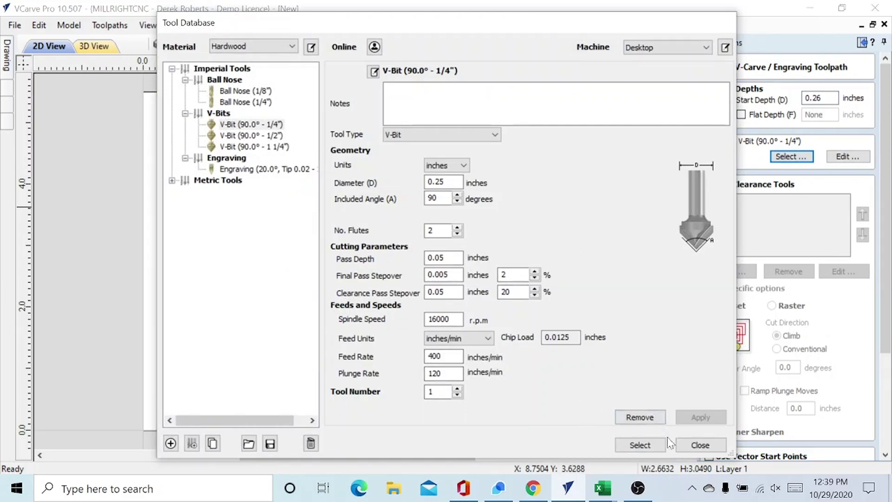
left_click(700, 445)
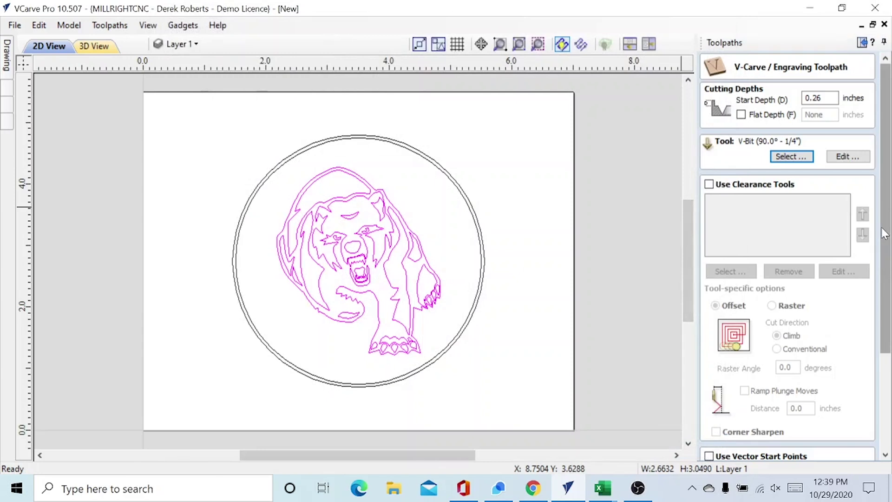
left_click_drag(884, 233, 884, 329)
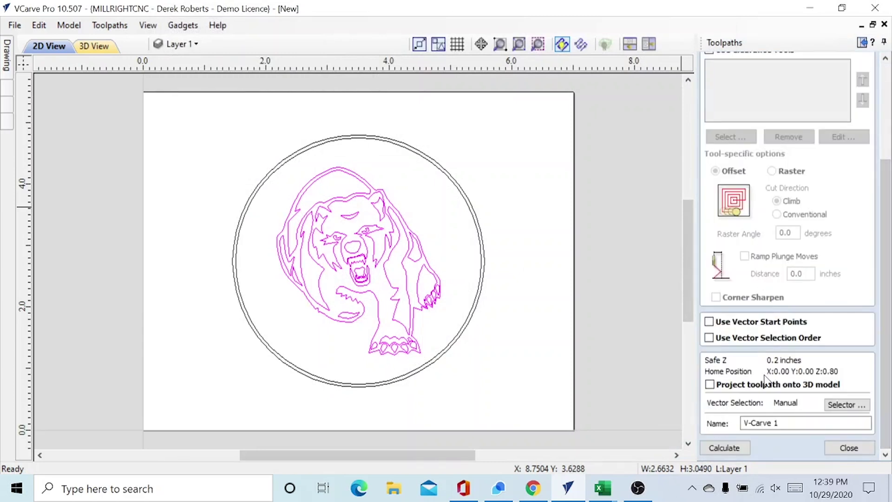
left_click(725, 448)
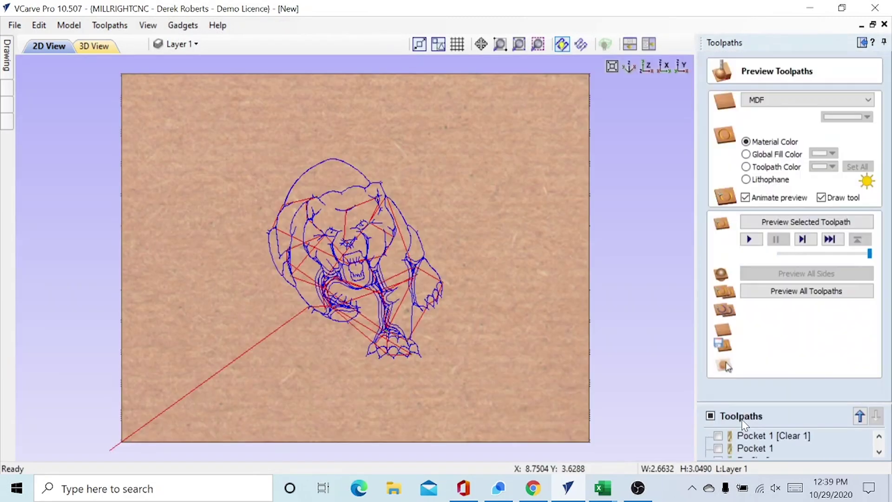
Return to the 2D view and hide all toolpaths
key("F2")
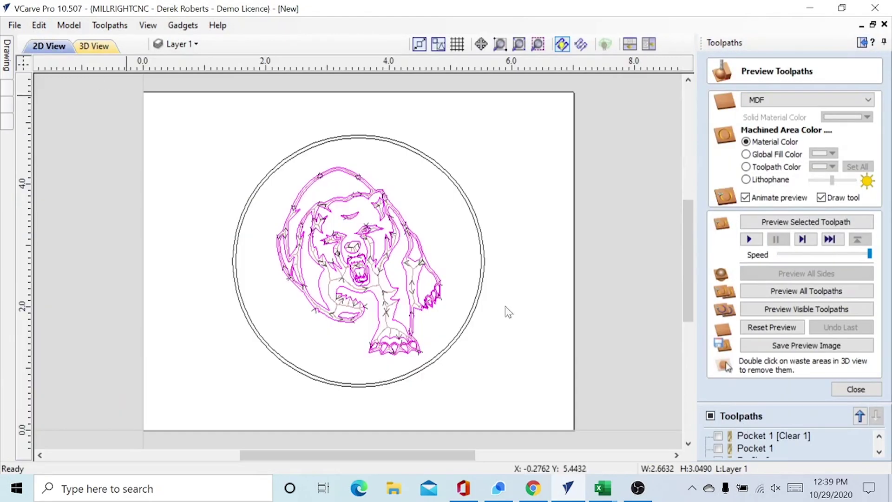
left_click(709, 415)
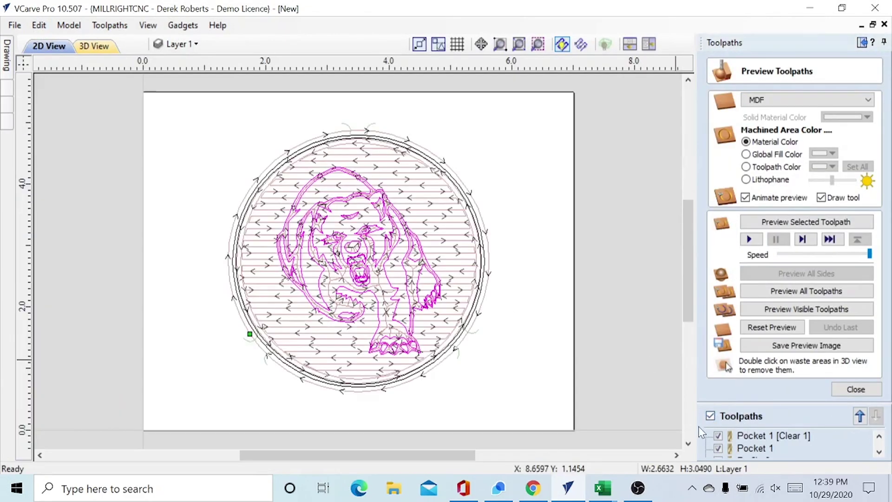
left_click(710, 415)
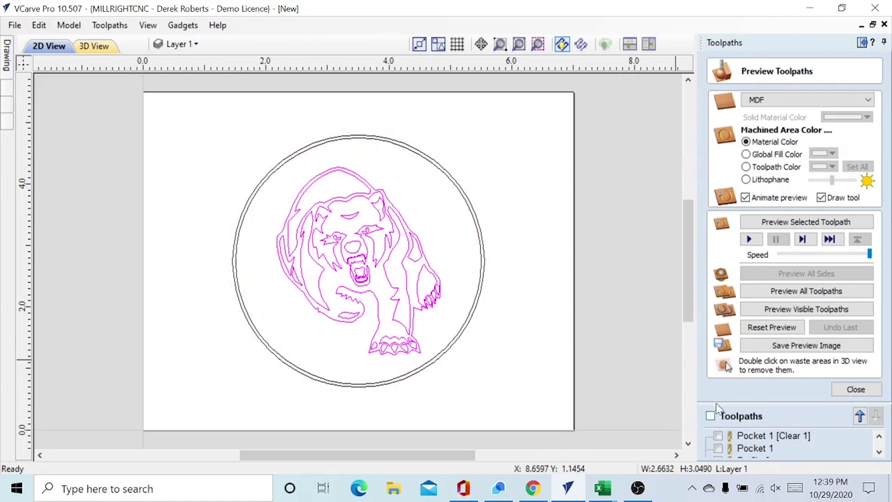
Review the toolpath list and the tools and settings of the Pocket 1 toolpath, leaving them as they are
left_click(878, 451)
left_click(878, 451)
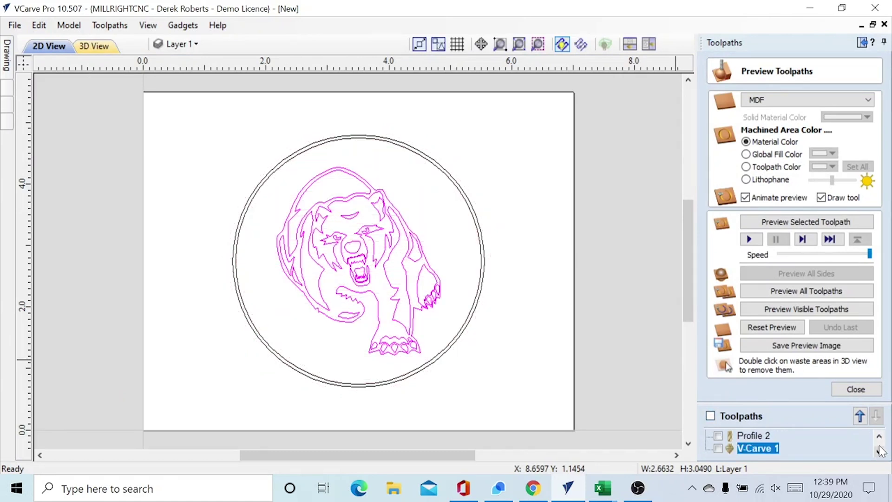
left_click(878, 436)
left_click(879, 436)
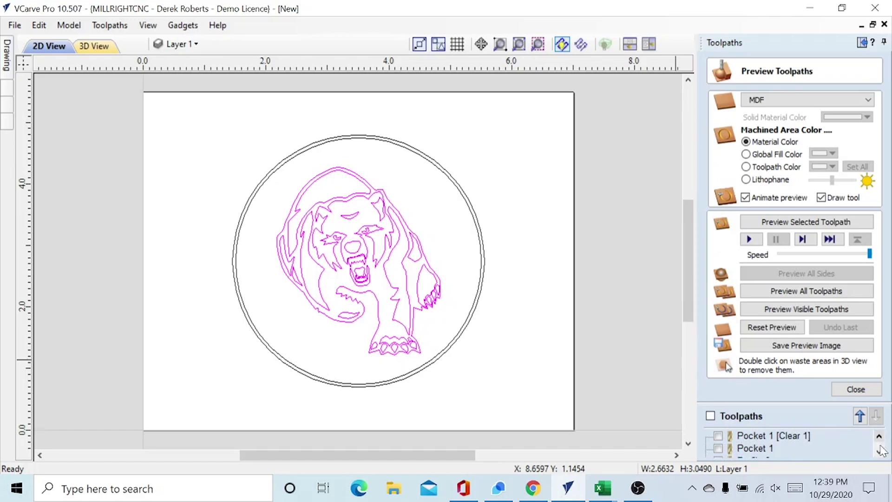
left_click(880, 450)
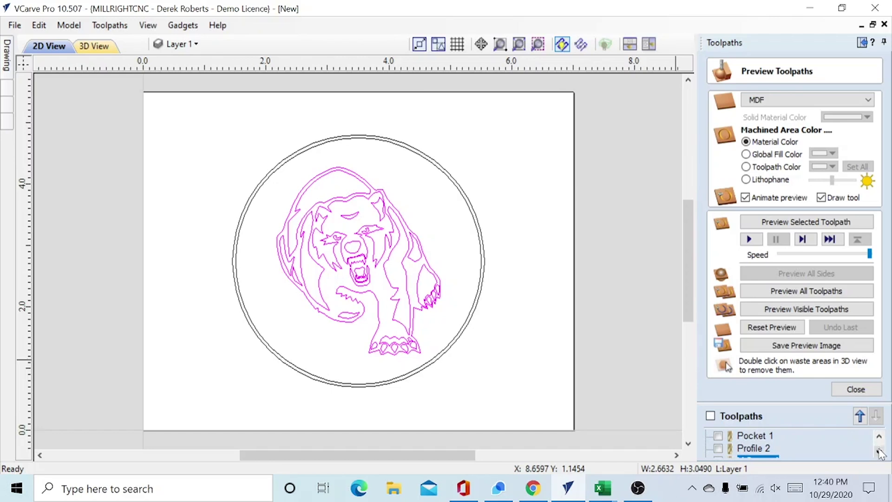
left_click(879, 435)
double_click(756, 447)
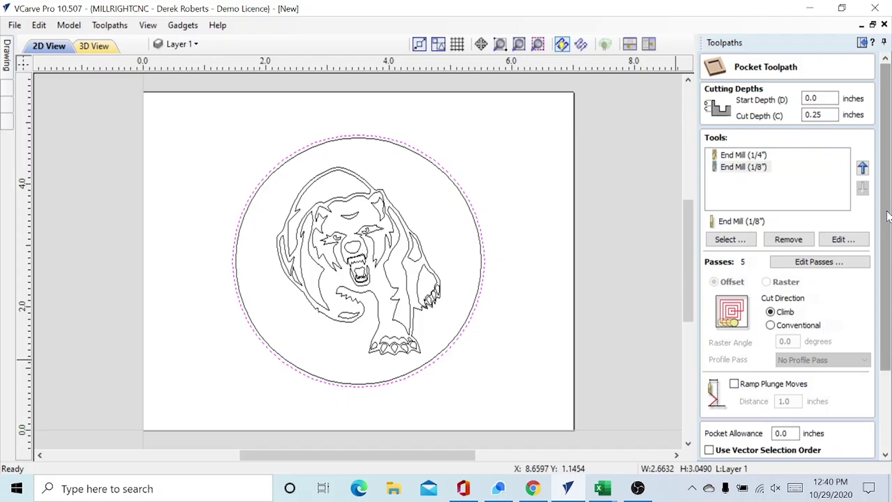
scroll(886, 216, "down", 3)
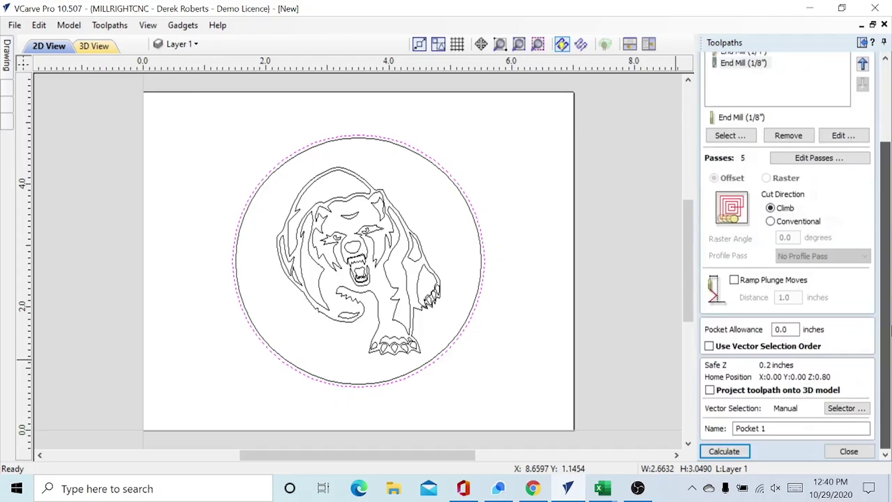
left_click(745, 440)
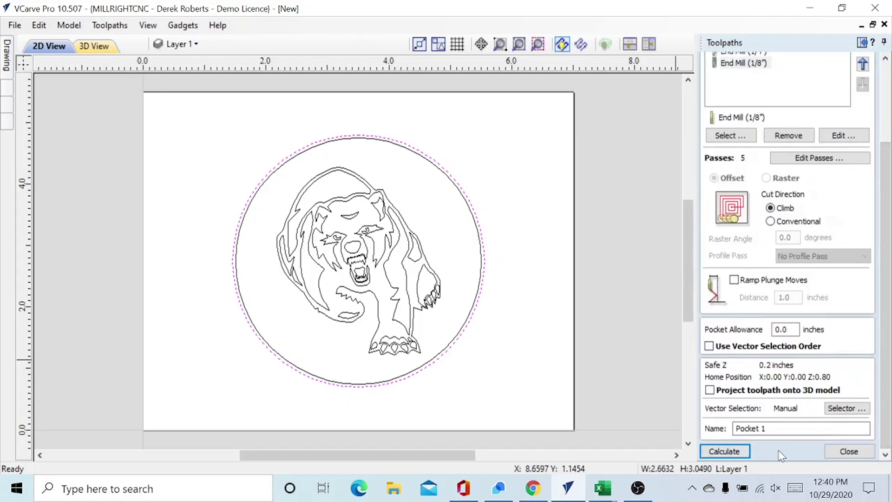
left_click(840, 447)
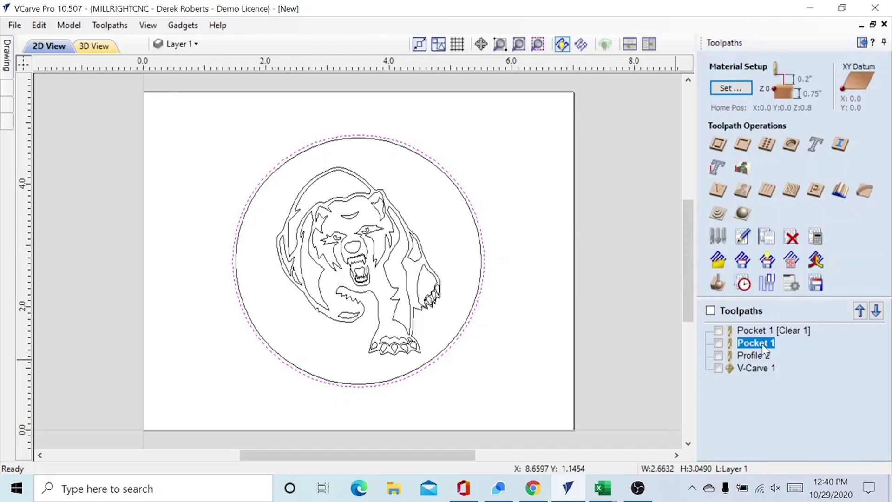
Delete the Pocket 1 toolpath that uses the 1/8" end mill, keeping Pocket 1 [Clear 1]
left_click(542, 265)
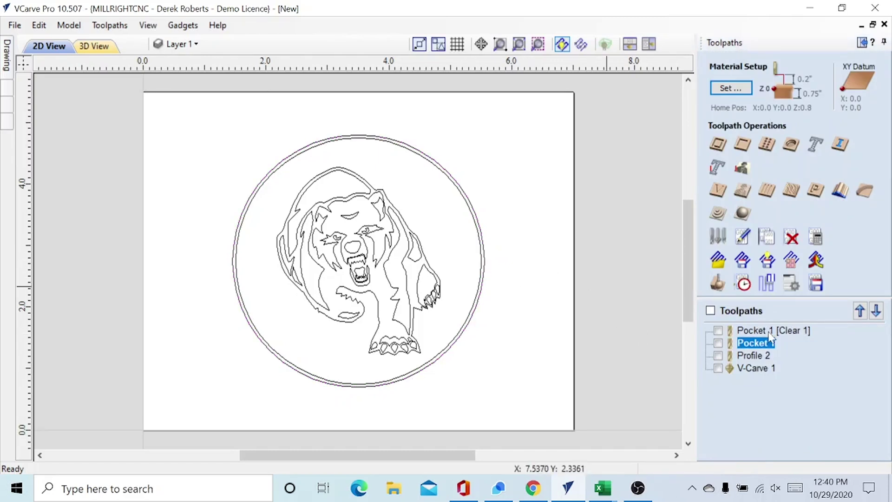
left_click(770, 343)
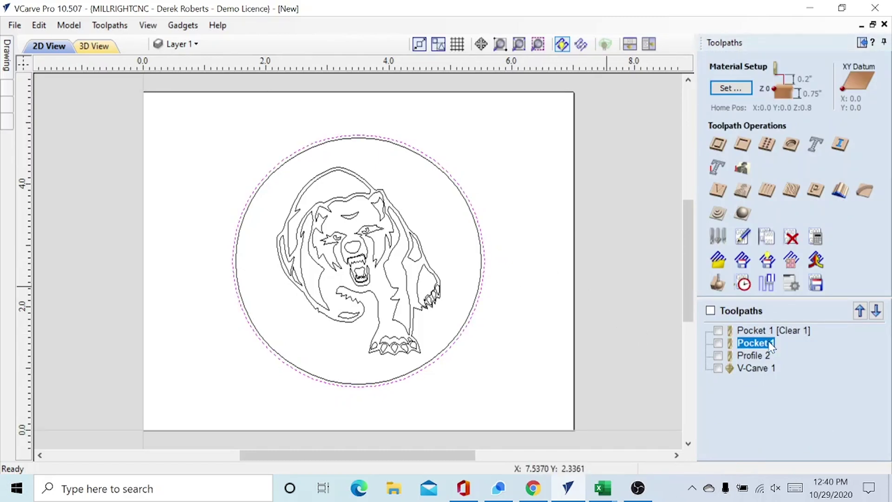
key("Delete")
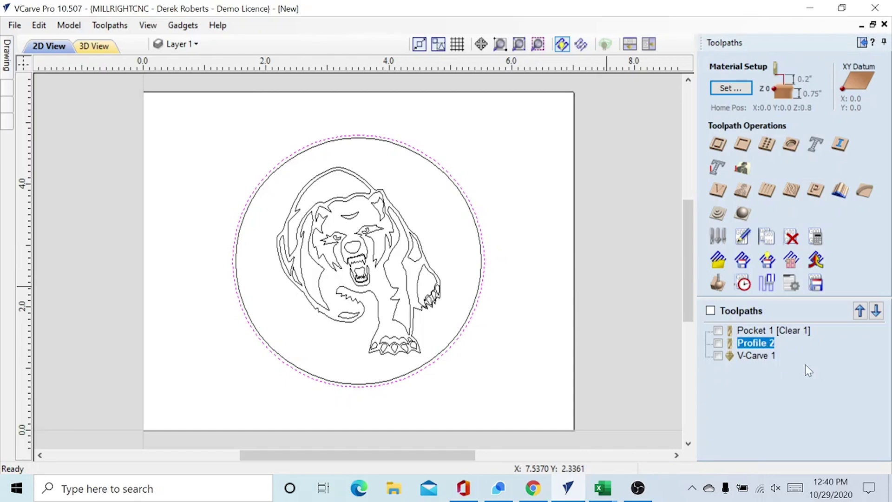
Simulate all toolpaths in the 3D preview and close the preview
left_click(718, 283)
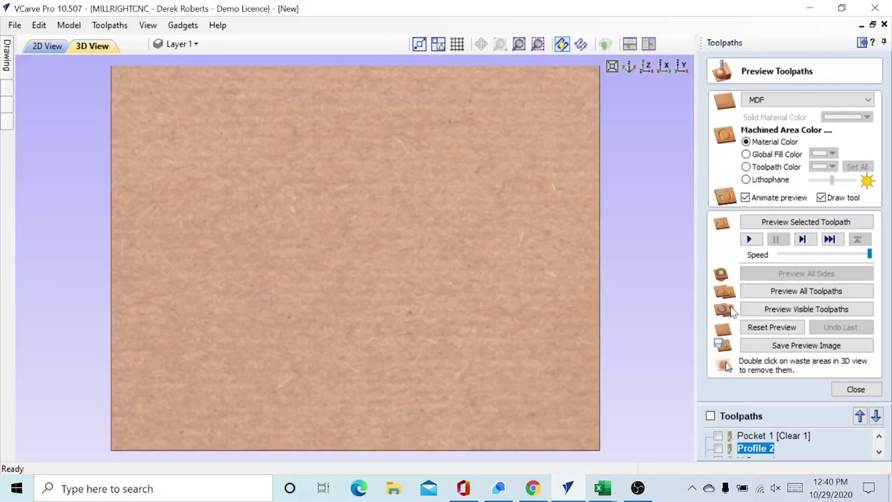
left_click(784, 291)
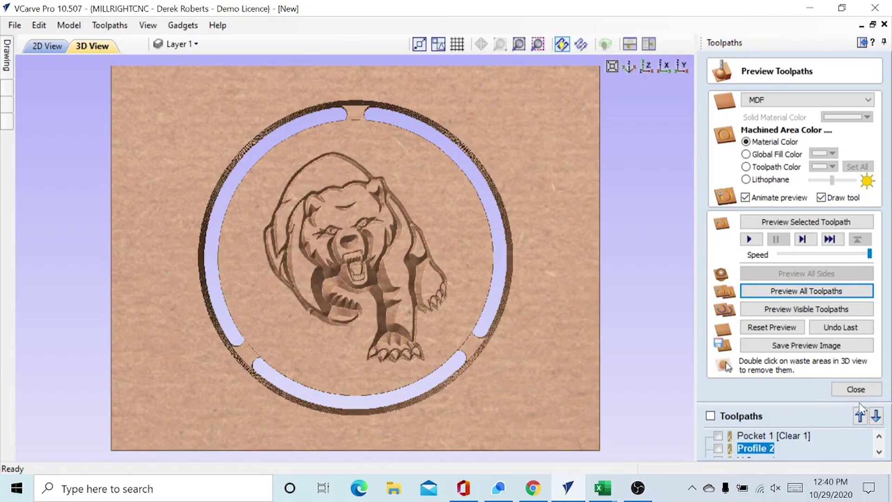
left_click(853, 387)
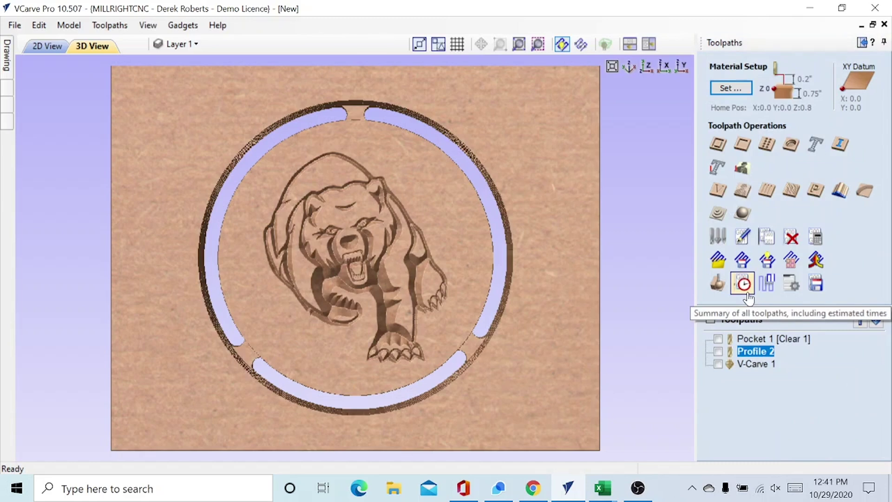
Check the estimated machining times in the toolpaths summary, close it and hide all toolpaths
left_click(747, 295)
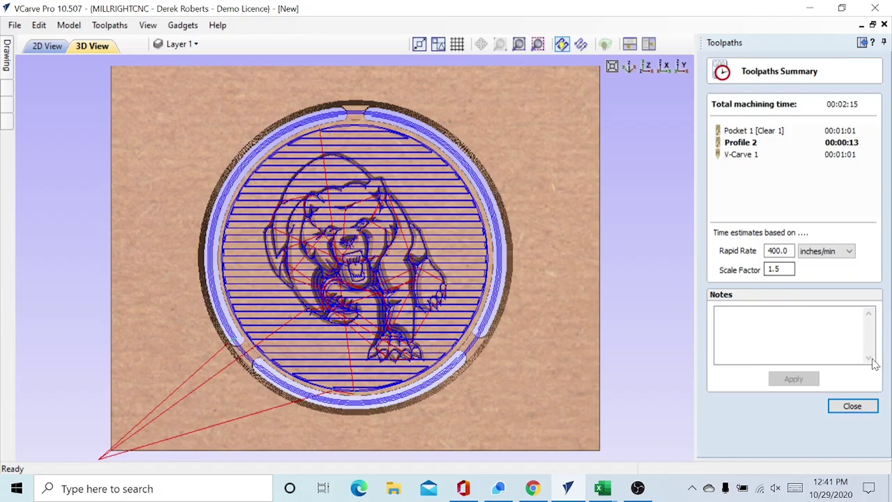
left_click(865, 407)
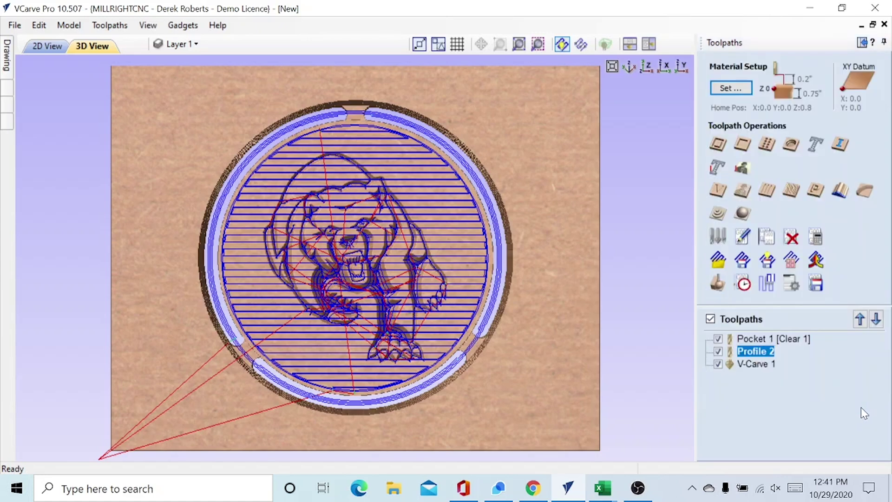
left_click(714, 321)
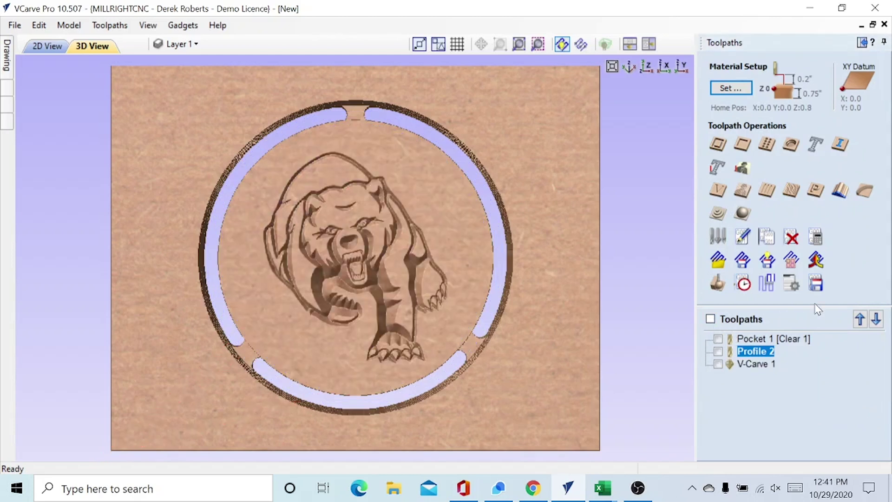
Show only Pocket 1 [Clear 1] and Profile 2 and prepare to save the visible toolpaths to one file
left_click(815, 283)
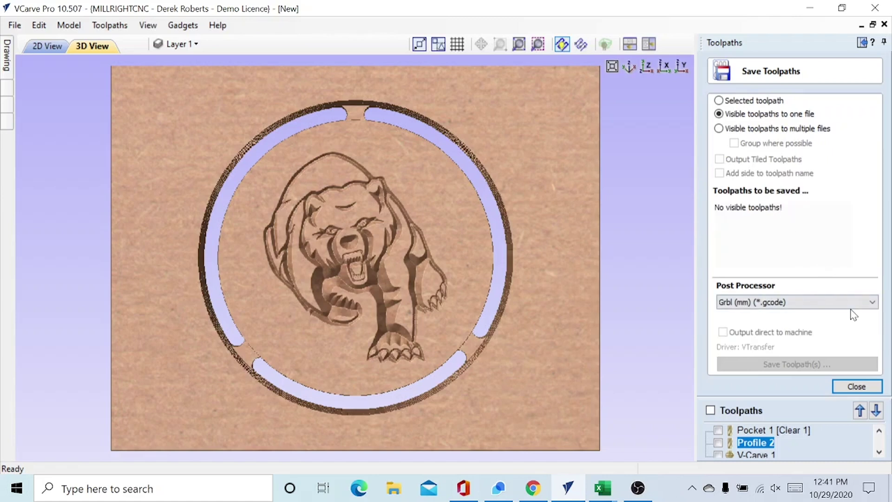
left_click(868, 386)
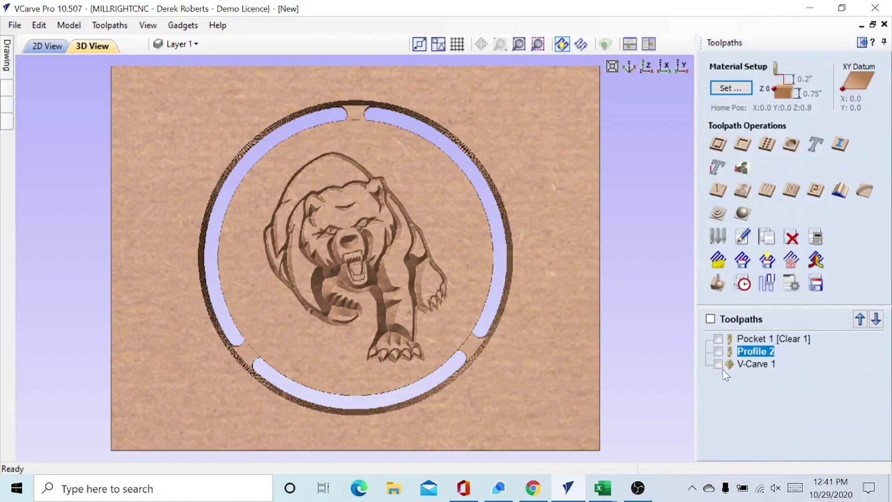
left_click(718, 339)
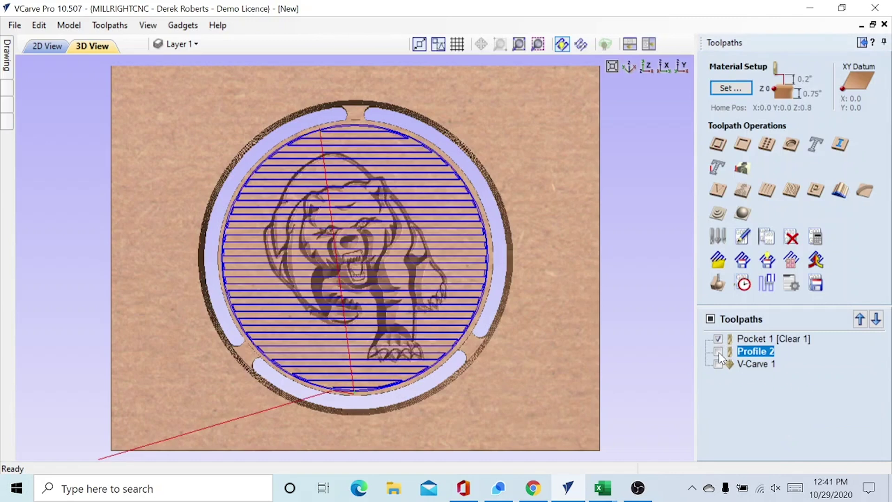
left_click(718, 351)
left_click(816, 283)
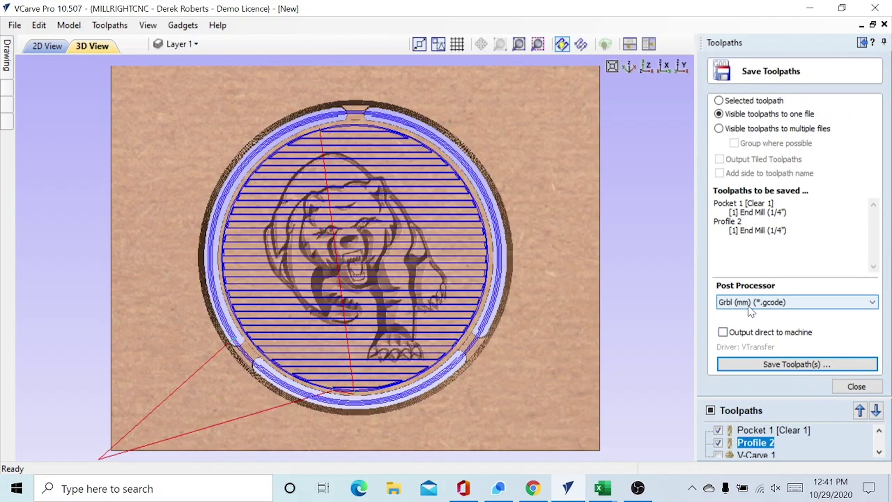
Save the visible 1/4" end mill toolpaths as Bear Mascot 14 em in the VCarve Pro folder under Documents
left_click(787, 364)
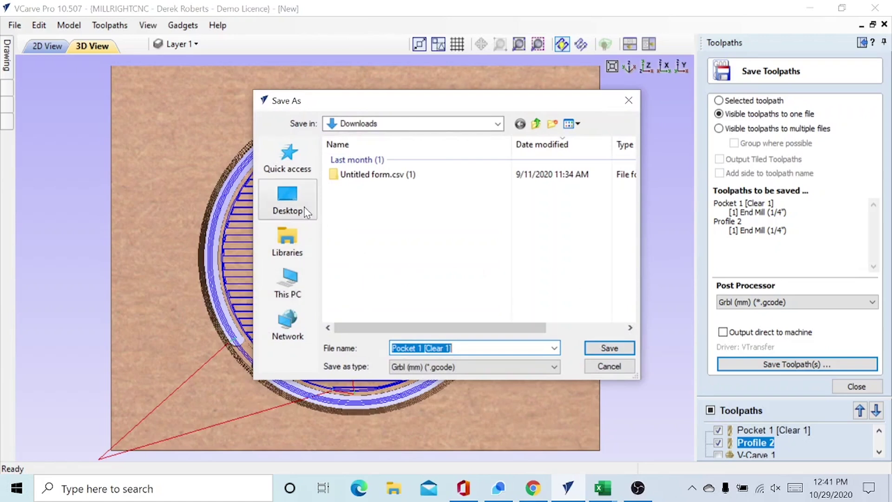
left_click(294, 291)
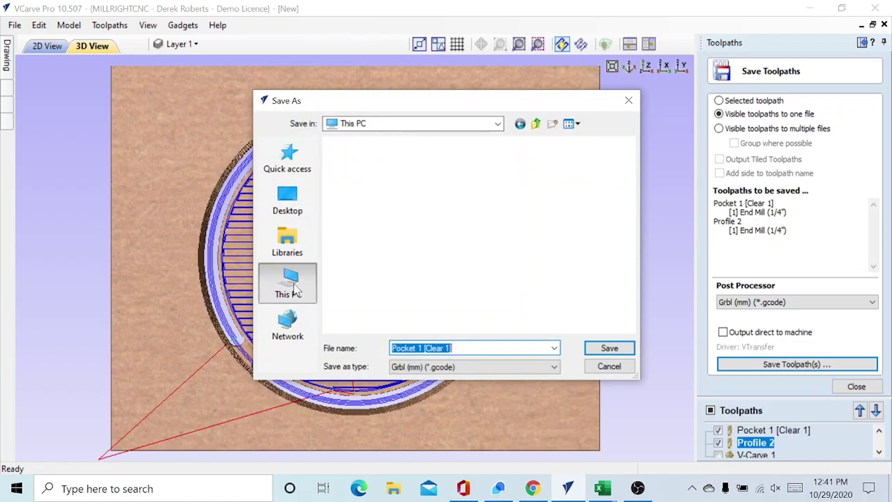
double_click(381, 251)
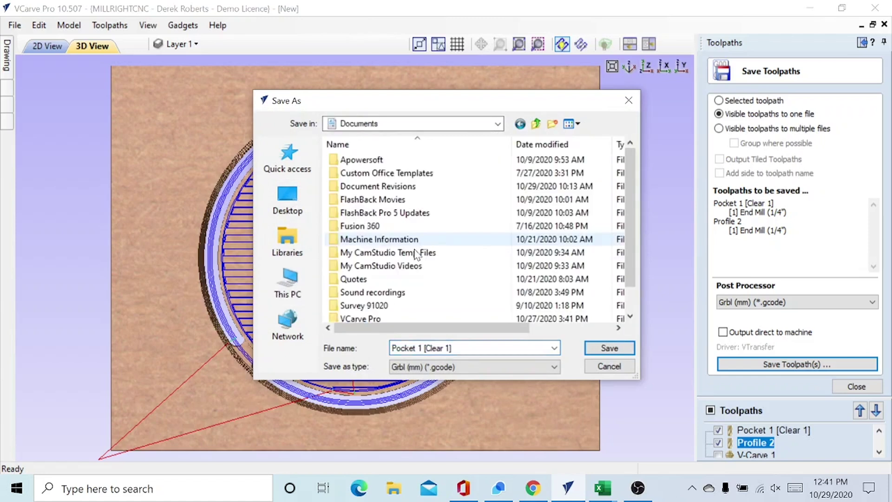
scroll(447, 238, "down", 1)
double_click(382, 302)
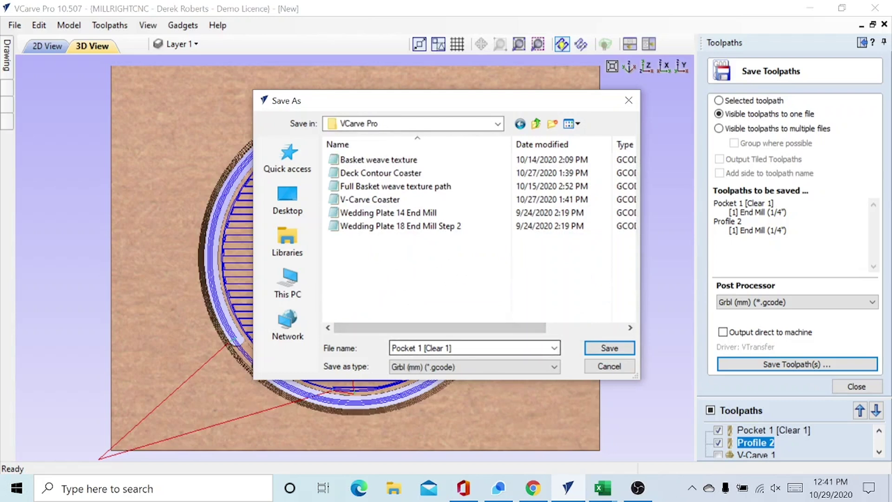
left_click_drag(452, 348, 362, 348)
type("Bear")
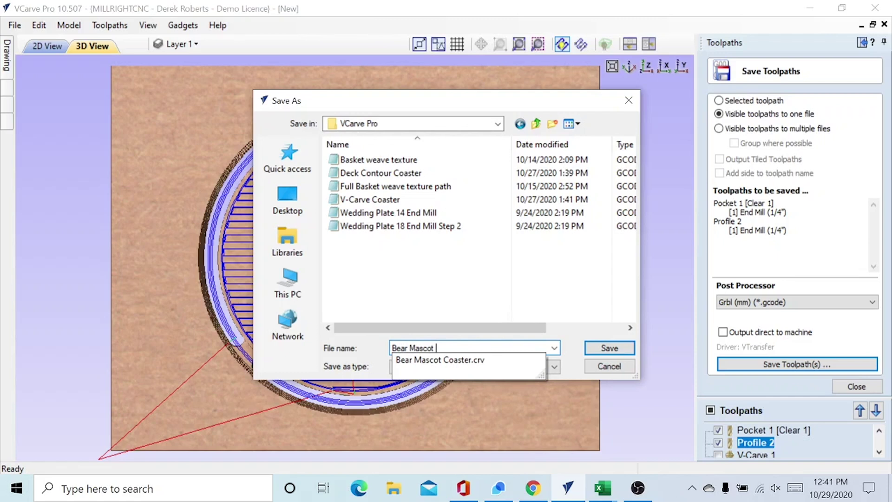
type("Mascot 1")
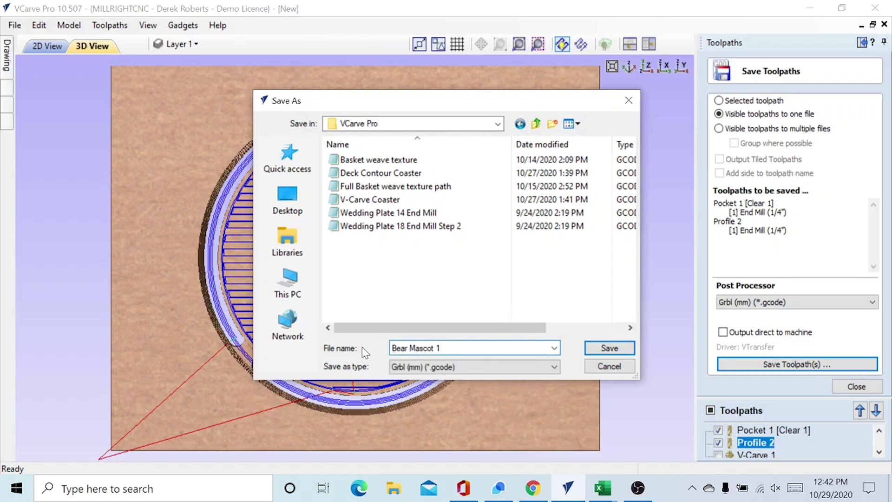
type("4 em")
left_click(622, 348)
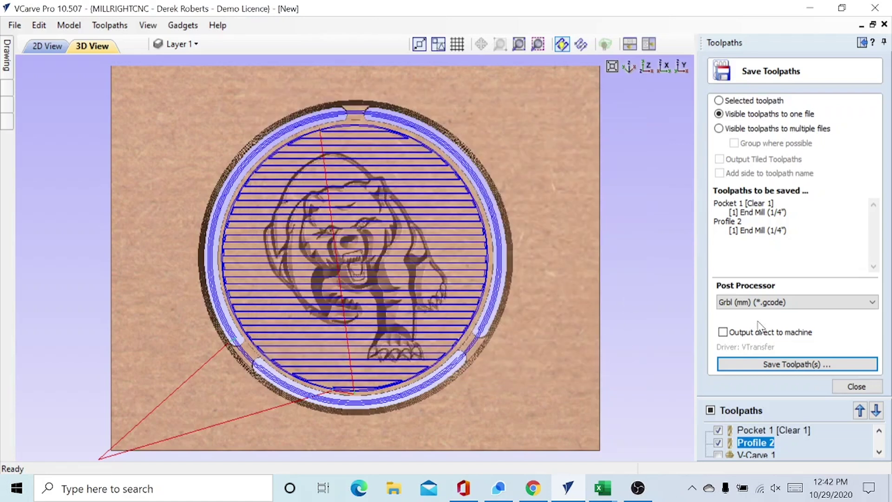
Hide all toolpaths, show only V-Carve 1 and reopen the toolpath saving options
left_click(709, 410)
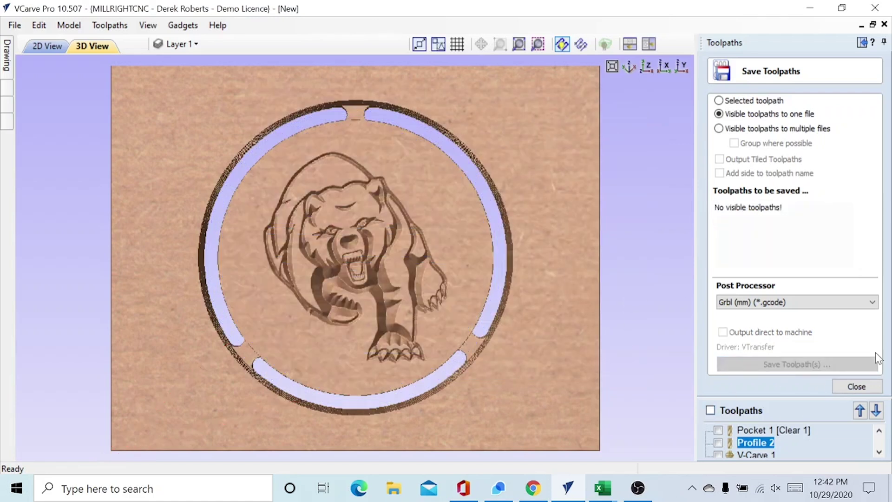
scroll(818, 425, "down", 1)
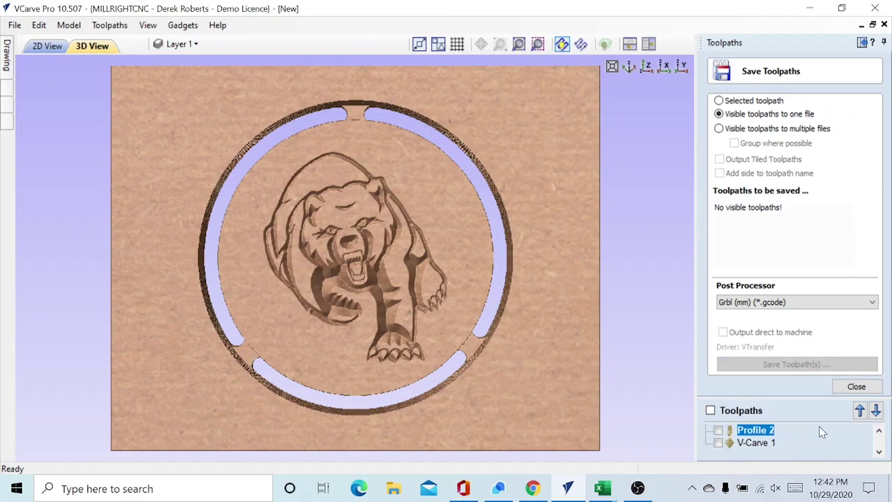
left_click(870, 387)
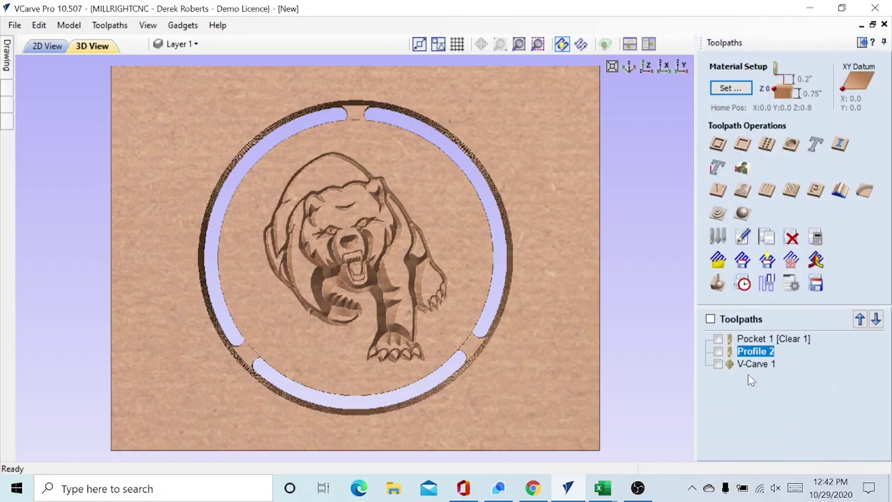
left_click(717, 364)
left_click(815, 283)
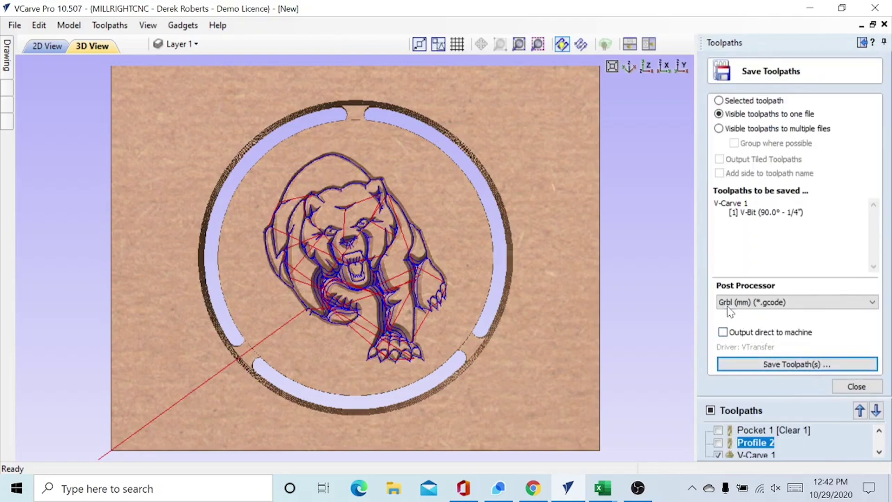
Save the V-Carve 1 toolpath as Bear Mascot 90 vb in the VCarve Pro folder
left_click(795, 365)
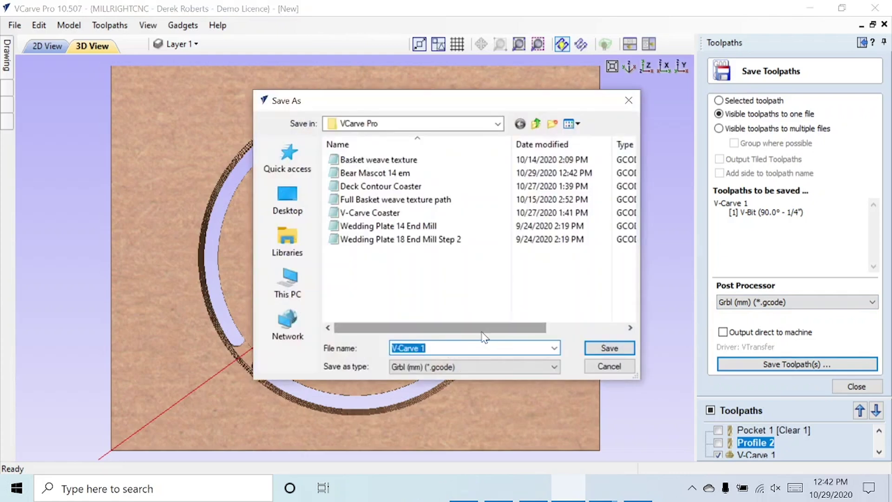
type("Bear Masco")
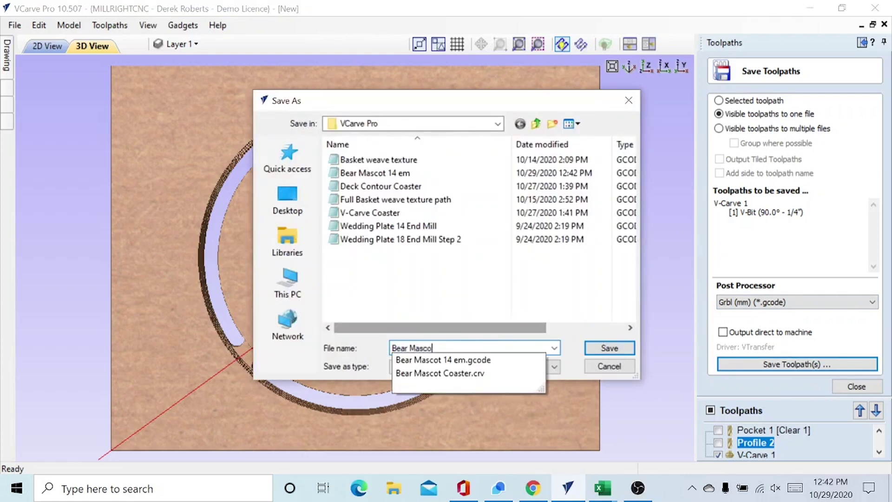
type("t 90 vb")
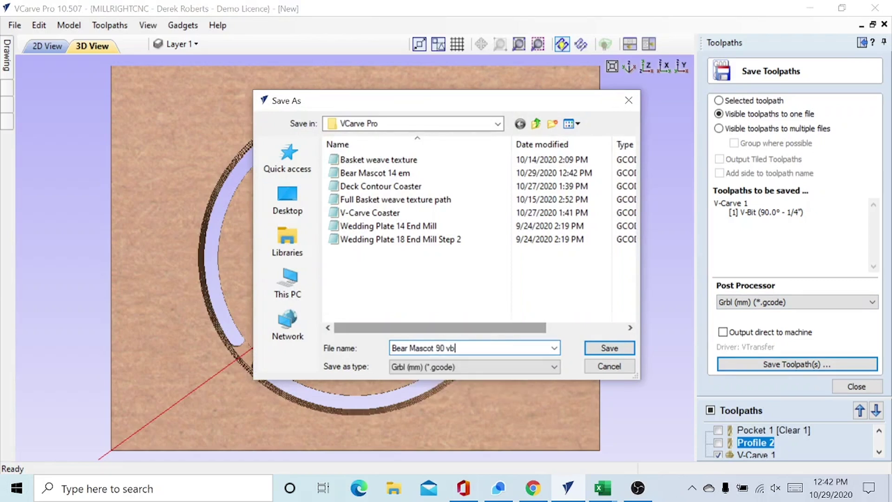
left_click(605, 348)
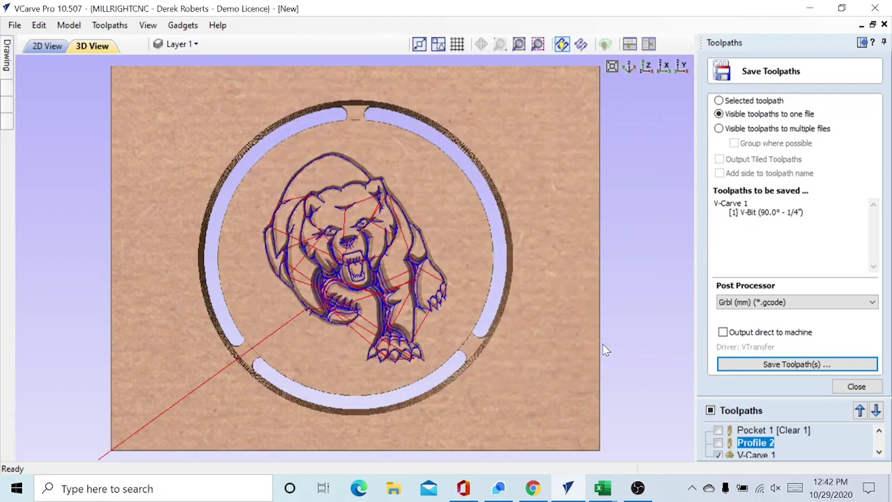